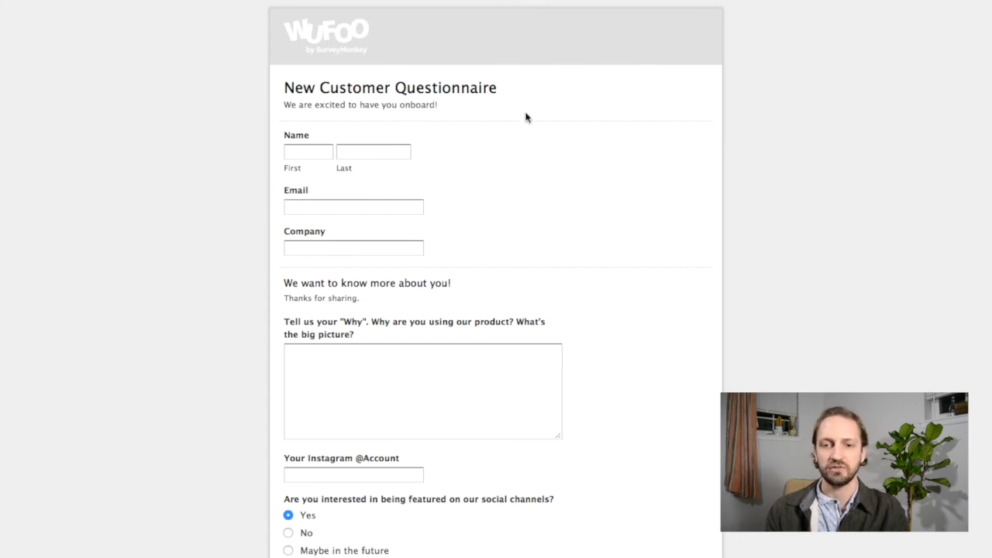
Click into the First name field of the New Customer Questionnaire form.
click(312, 151)
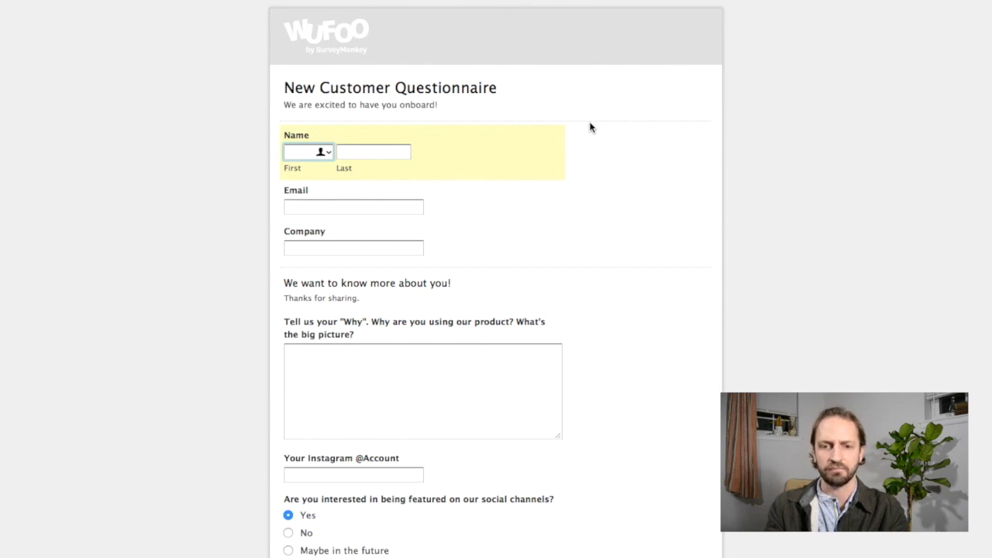
Enter the customer's first name, last name, e-mail and company 'Nashville Music Rentals'.
key(Tab)
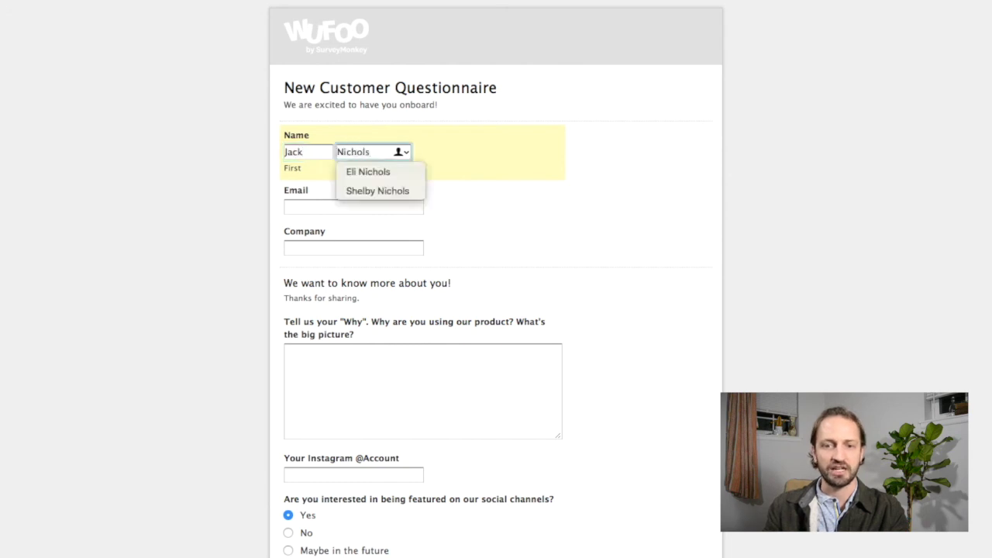
key(Tab)
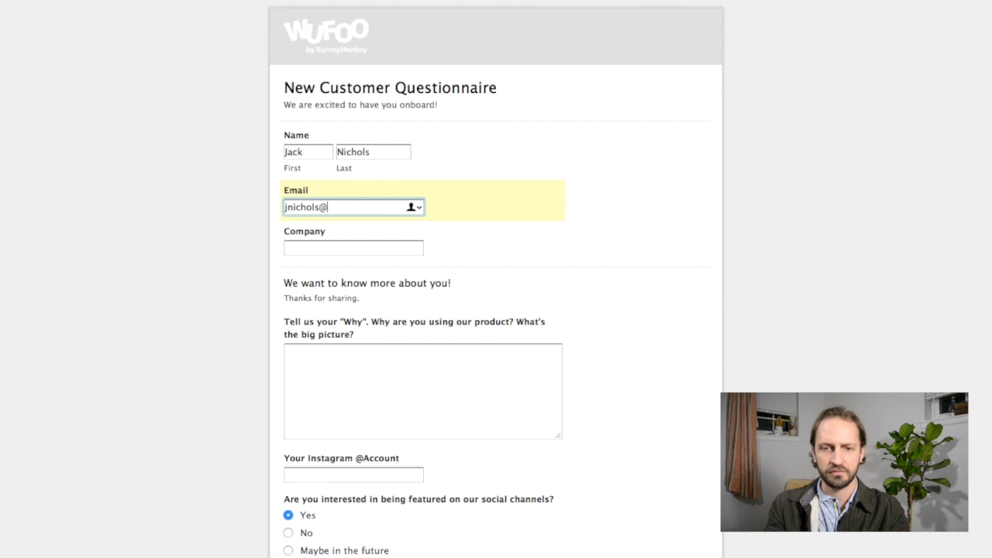
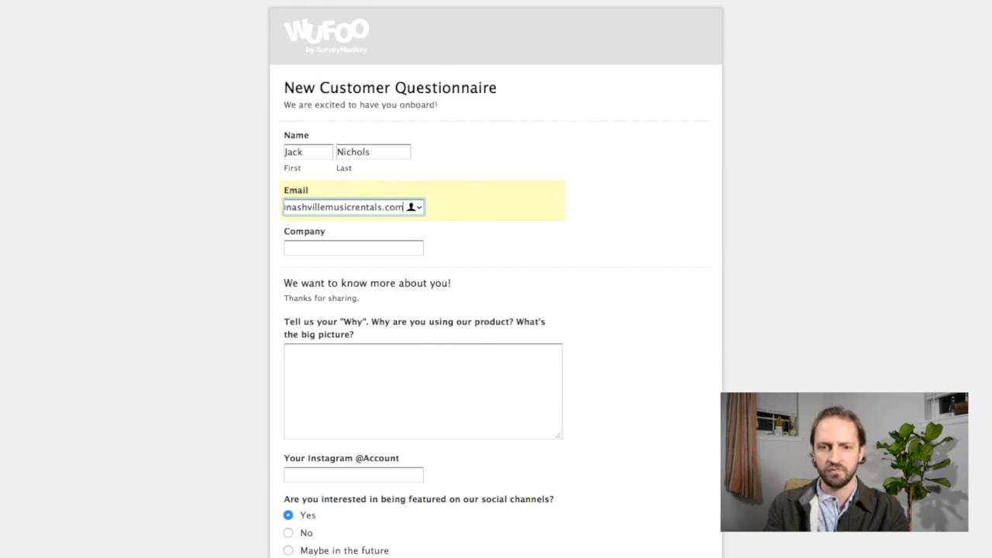
click(353, 248)
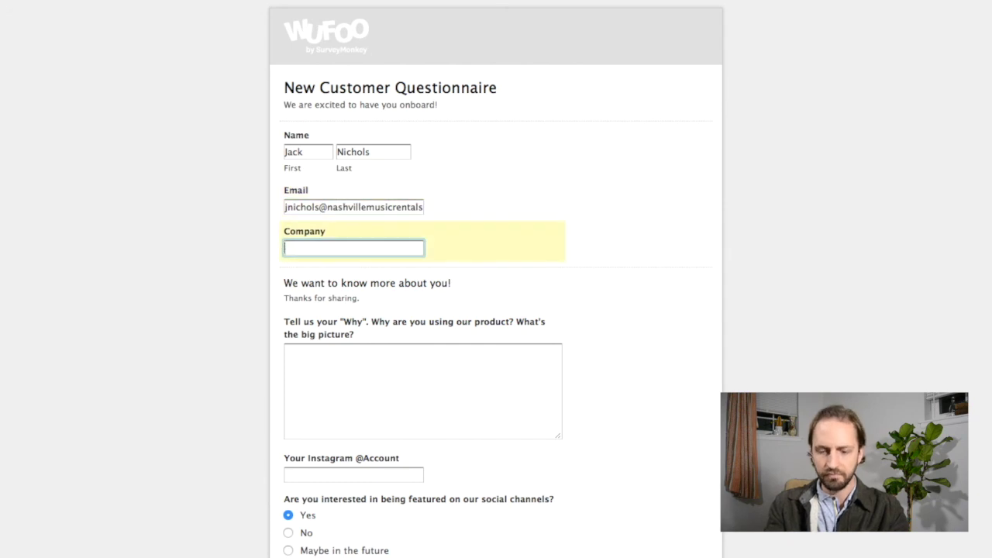
text(Nashville Music)
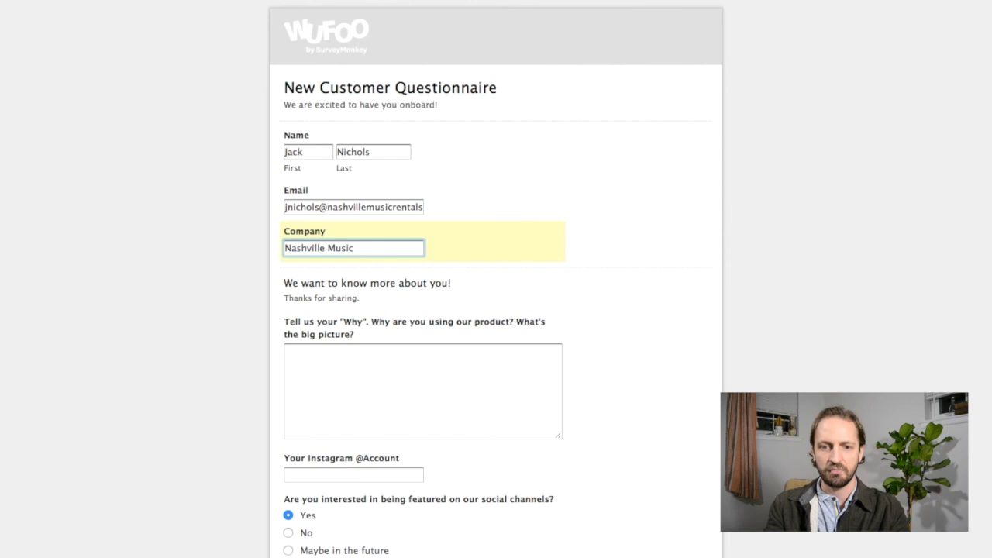
text( Rentals)
Scroll down to the why question and place the cursor in its answer box.
scroll(518, 222, down, 1)
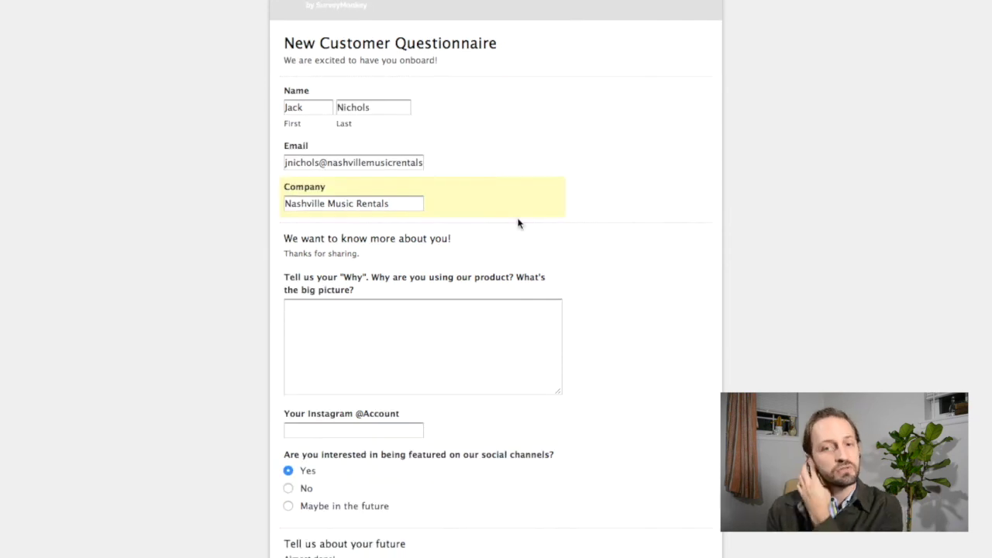
scroll(411, 239, down, 2)
click(330, 251)
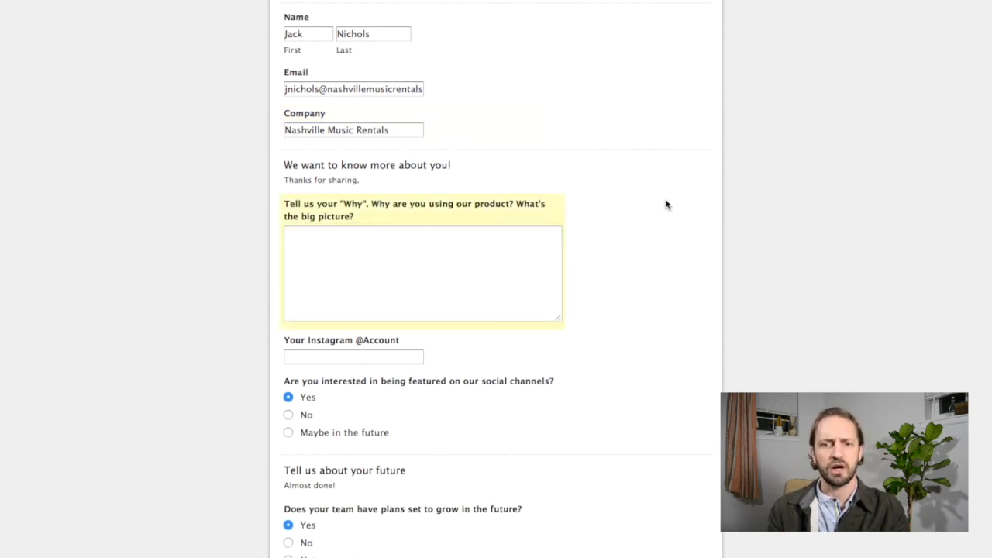
click(390, 241)
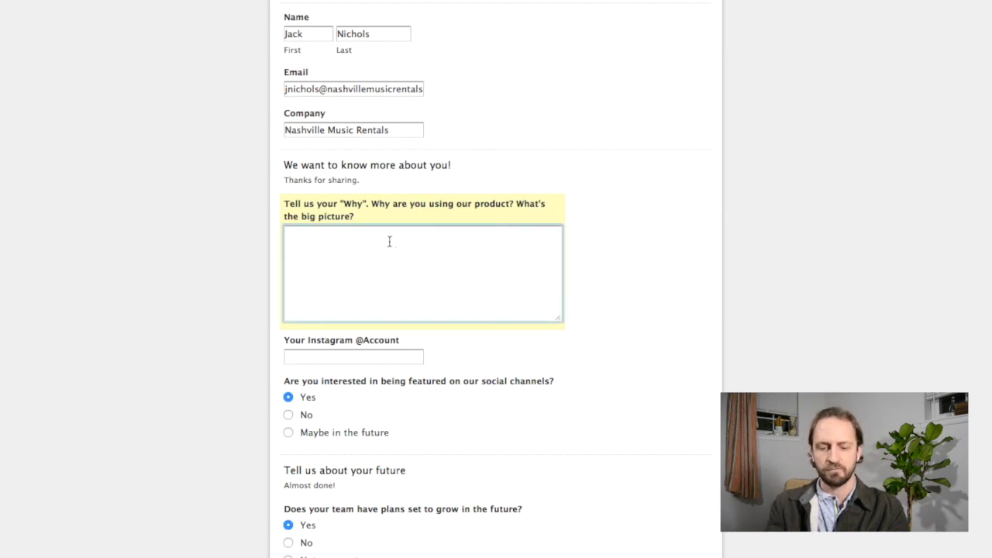
Answer why: 'We needed to grow quickly and so using your product was a no brainer', and add the Instagram account.
text(We needed)
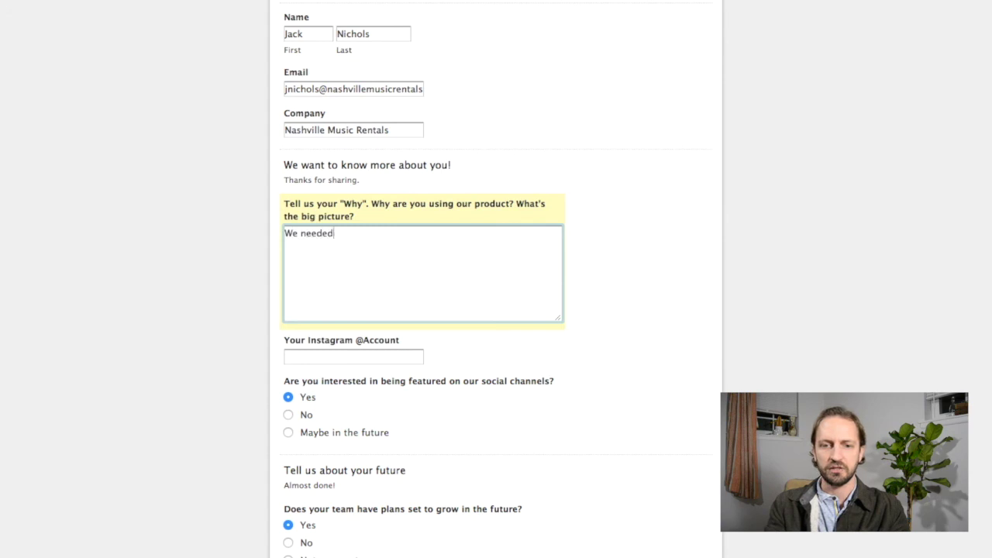
text( to grow quickly)
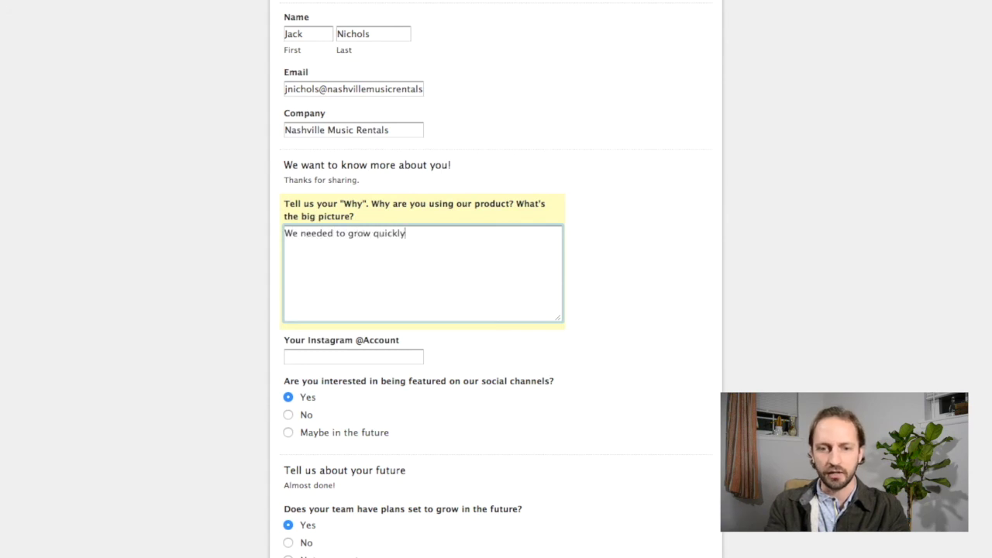
text( and so you)
key(BackSpace)
key(BackSpace)
key(BackSpace)
text(using your product )
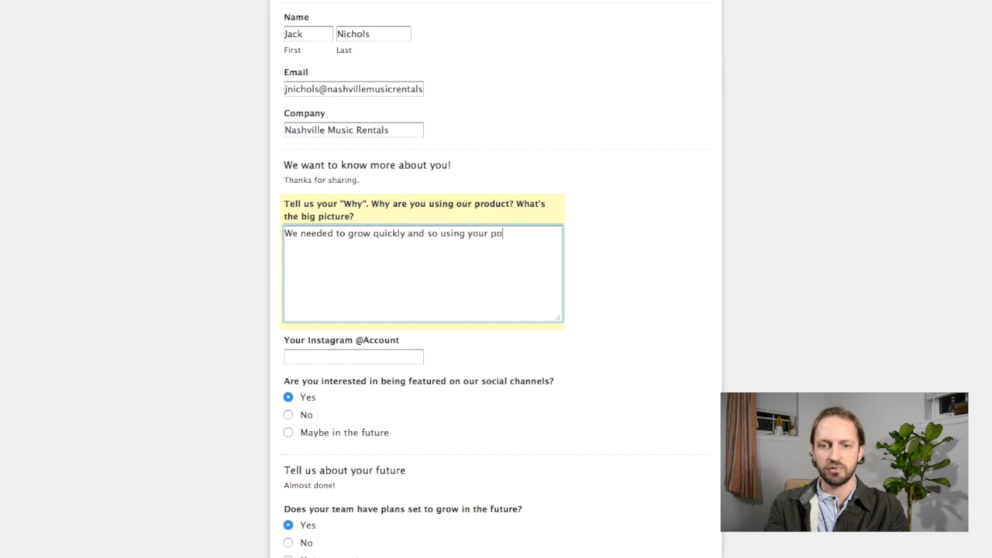
text(was )
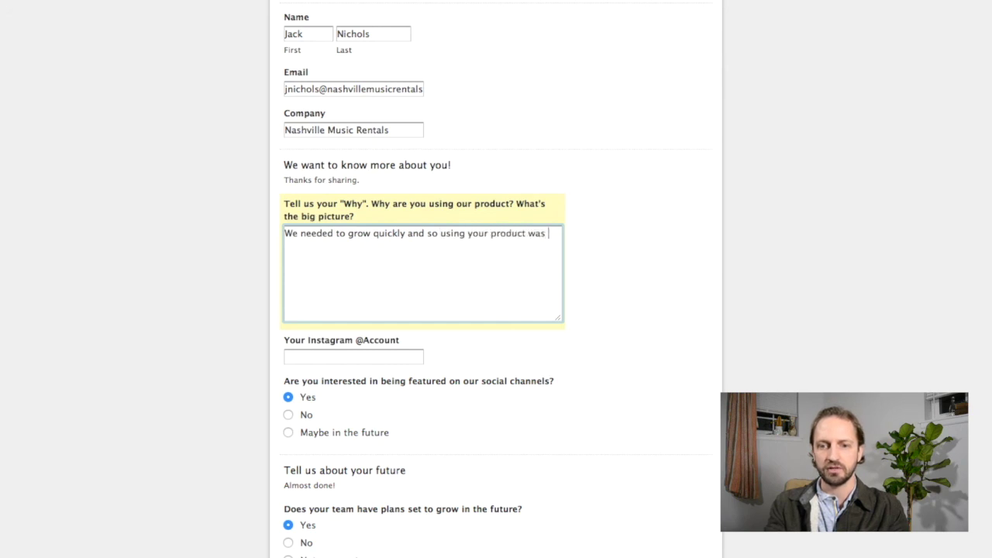
text(a no brainer!)
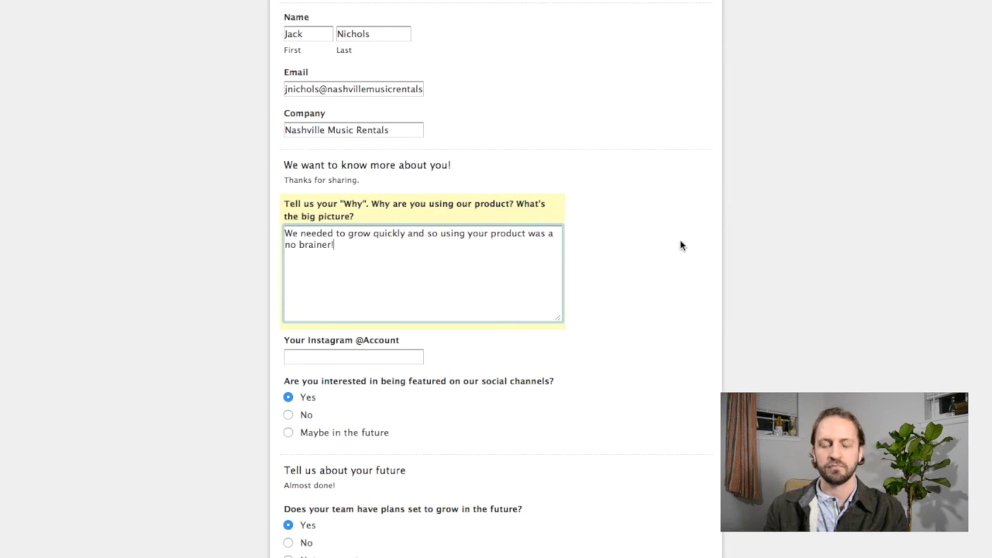
scroll(679, 245, down, 3)
click(380, 229)
text(@nashvillemusicrentals)
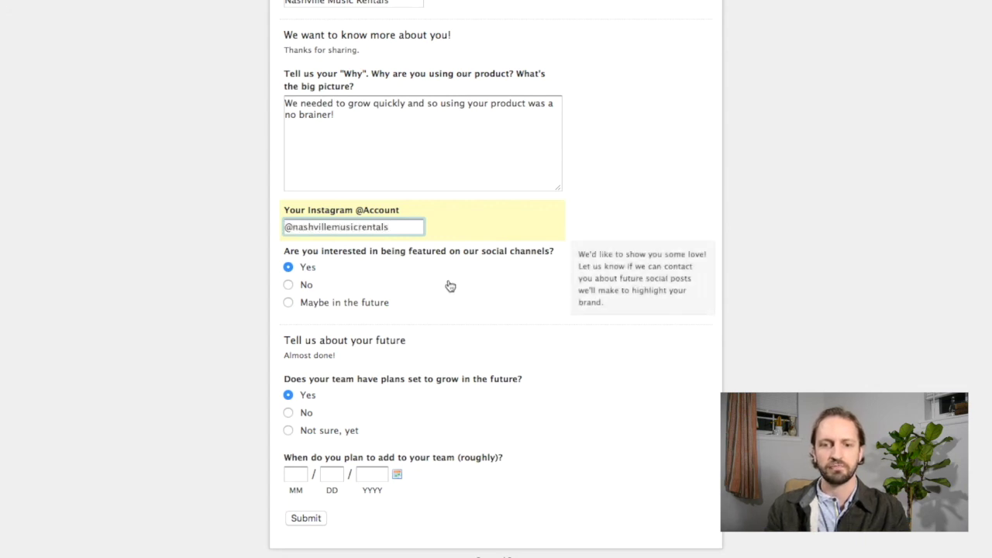
Set the team-growth date to 05/15/2019 with the calendar picker.
scroll(448, 285, down, 1)
mouse_move(364, 237)
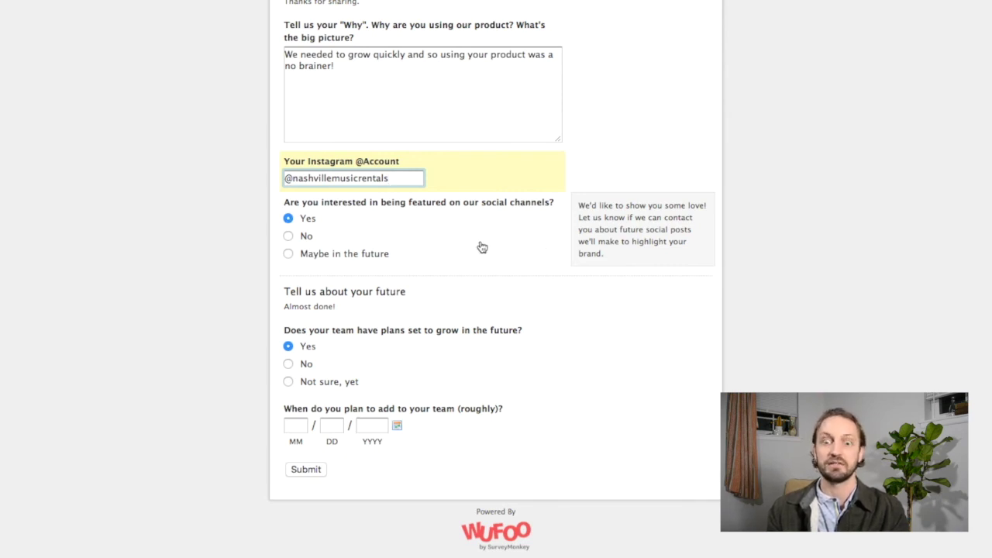
scroll(478, 246, down, 1)
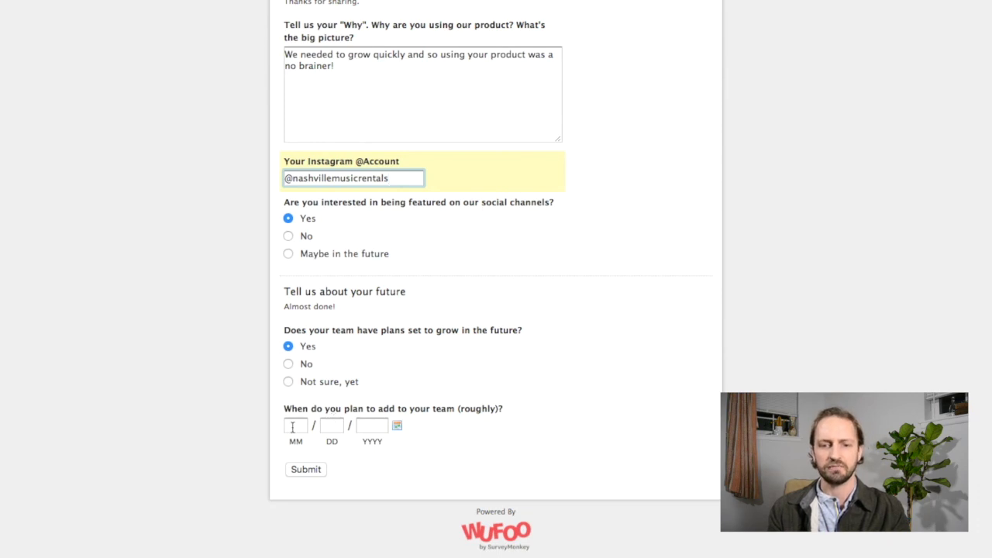
click(399, 429)
scroll(449, 457, down, 1)
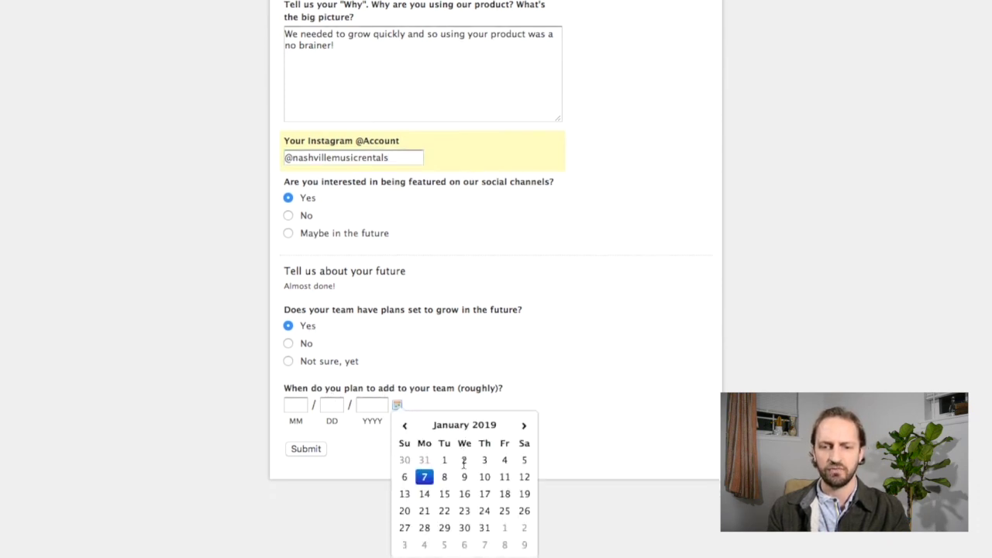
click(525, 431)
click(525, 431)
click(526, 431)
click(526, 431)
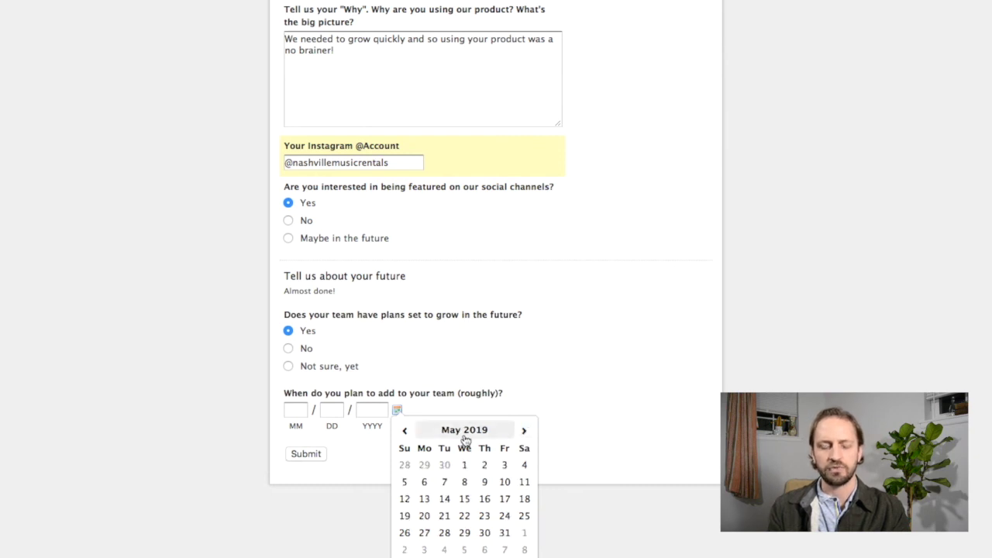
click(464, 500)
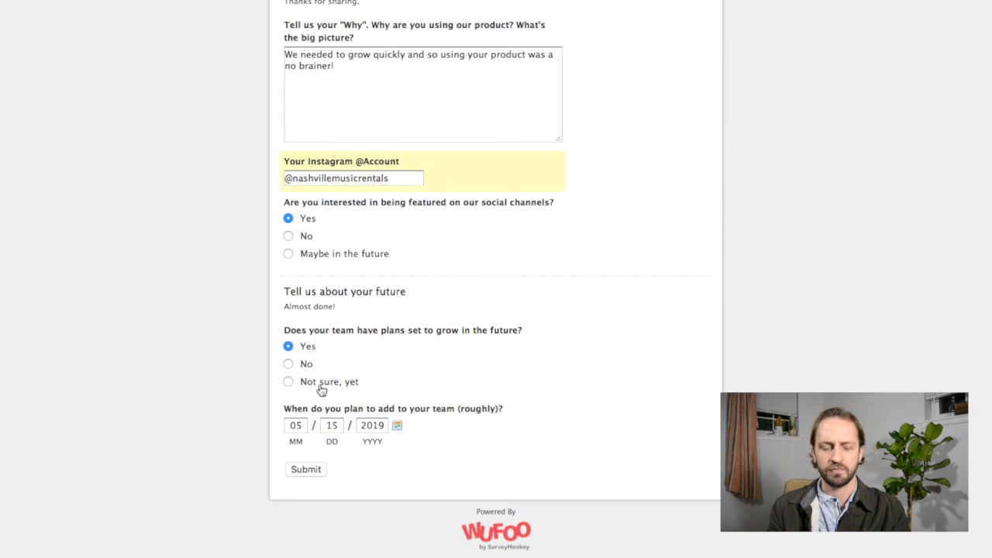
Submit the completed questionnaire.
scroll(434, 328, up, 8)
scroll(438, 323, down, 10)
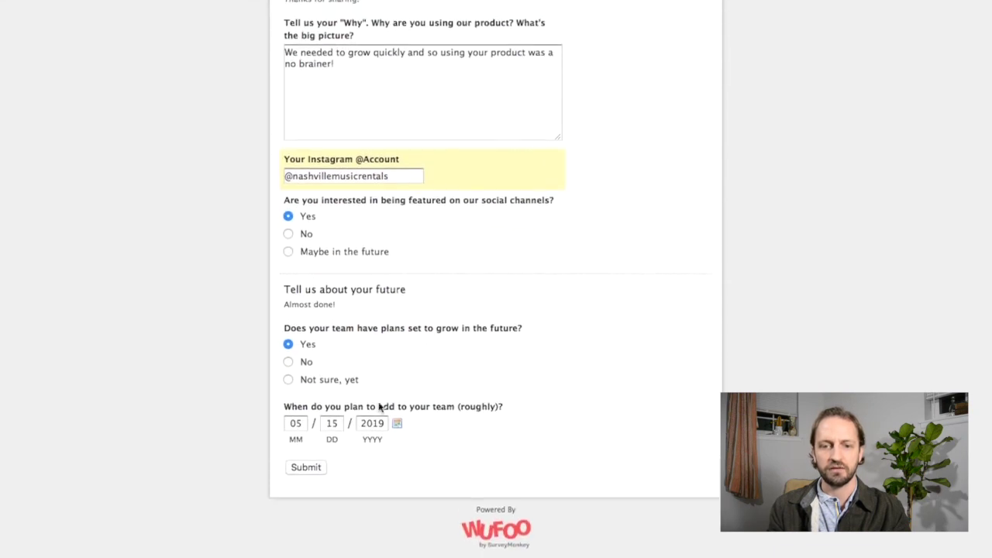
click(317, 469)
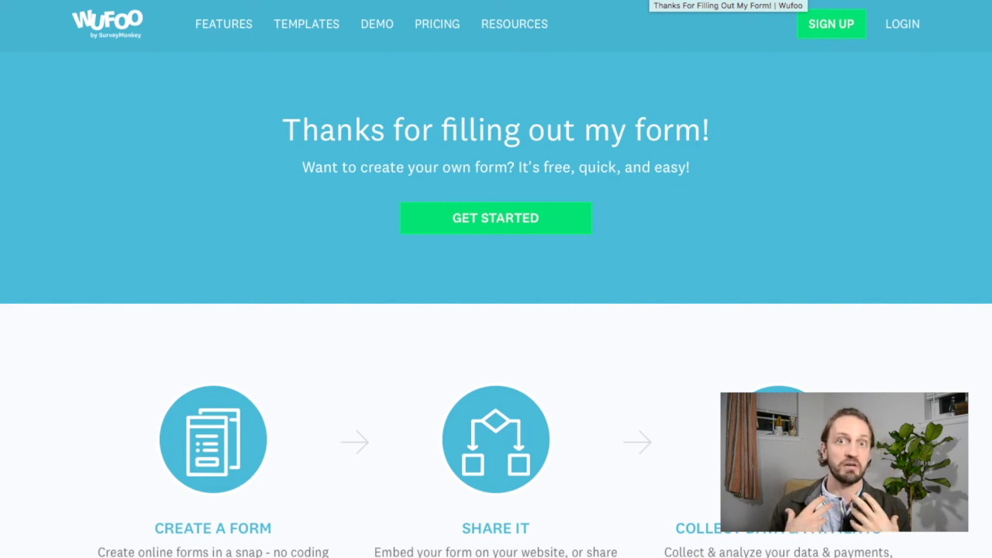
Return to the Onboarding New Customer zap's browser tab.
click(397, 0)
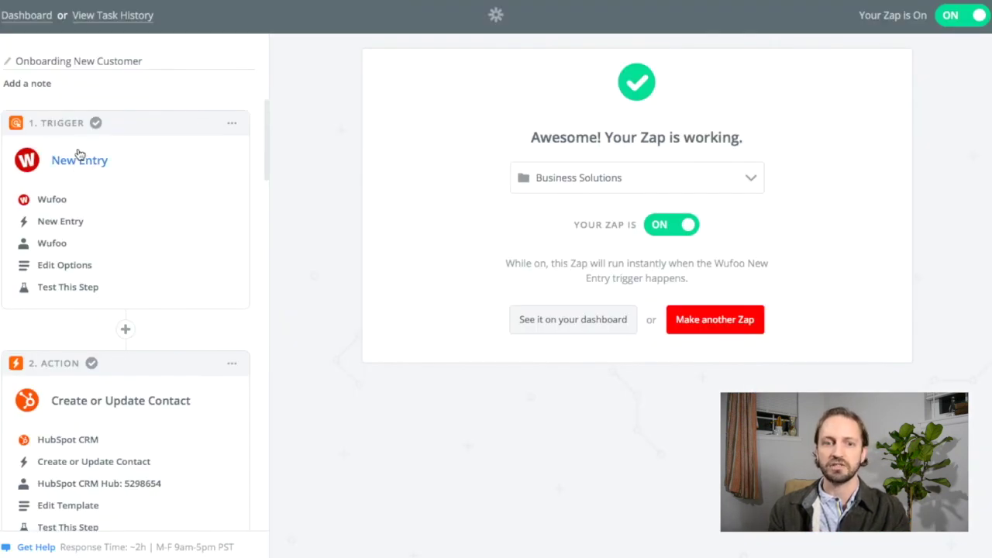
Confirm the trigger: Wufoo app, New Entry event, connected account and New Customer Questionnaire form.
click(54, 200)
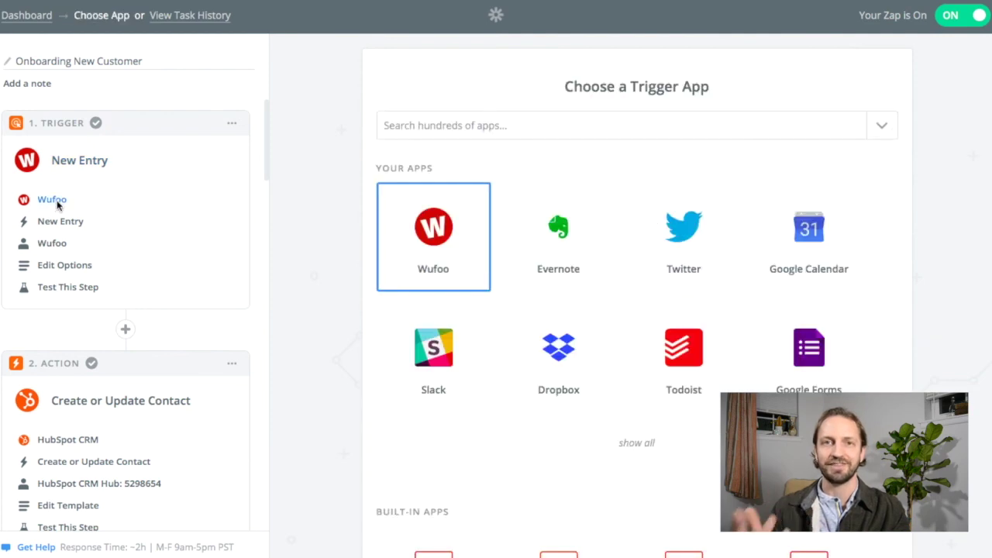
click(439, 224)
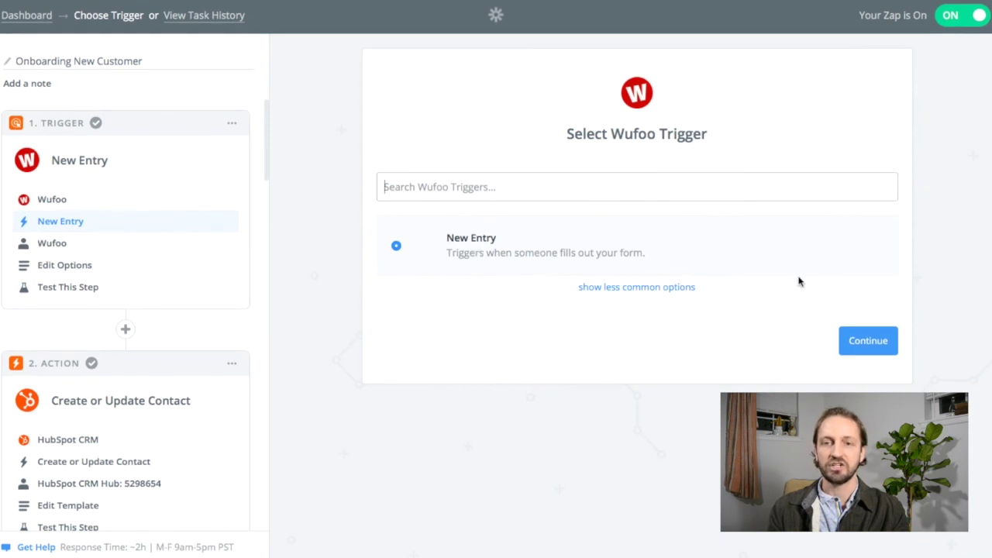
click(866, 349)
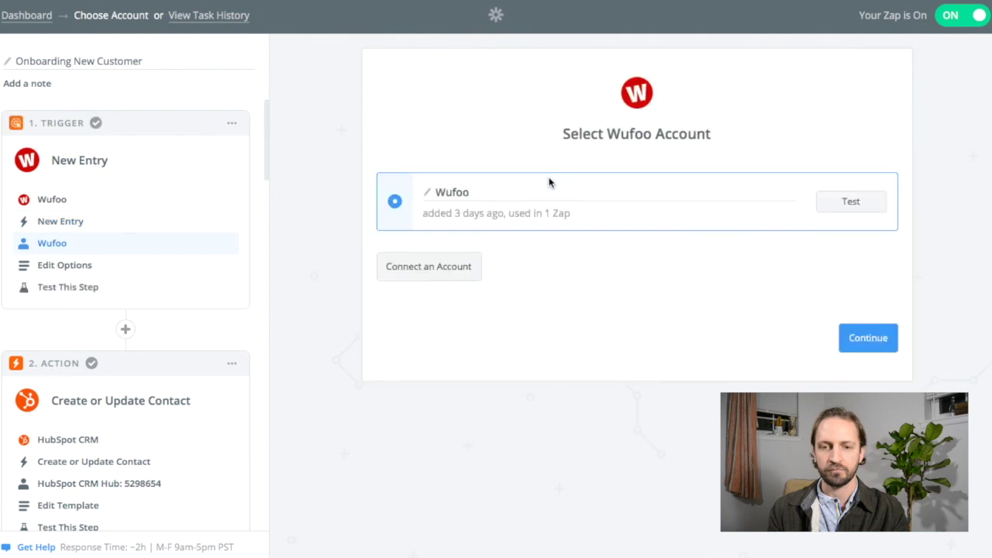
click(871, 334)
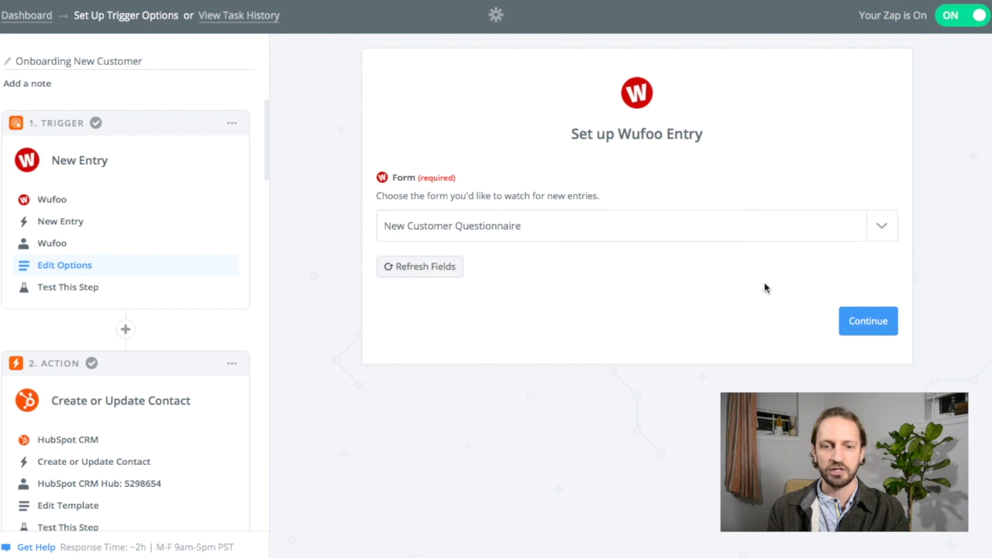
click(880, 324)
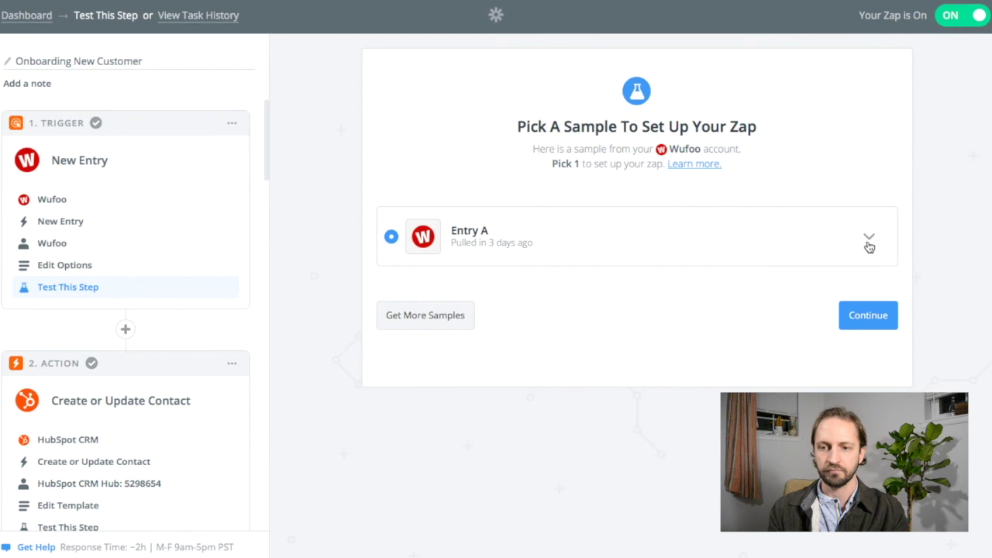
Pull fresh Wufoo samples and pick Entry A, checking its field values.
click(439, 320)
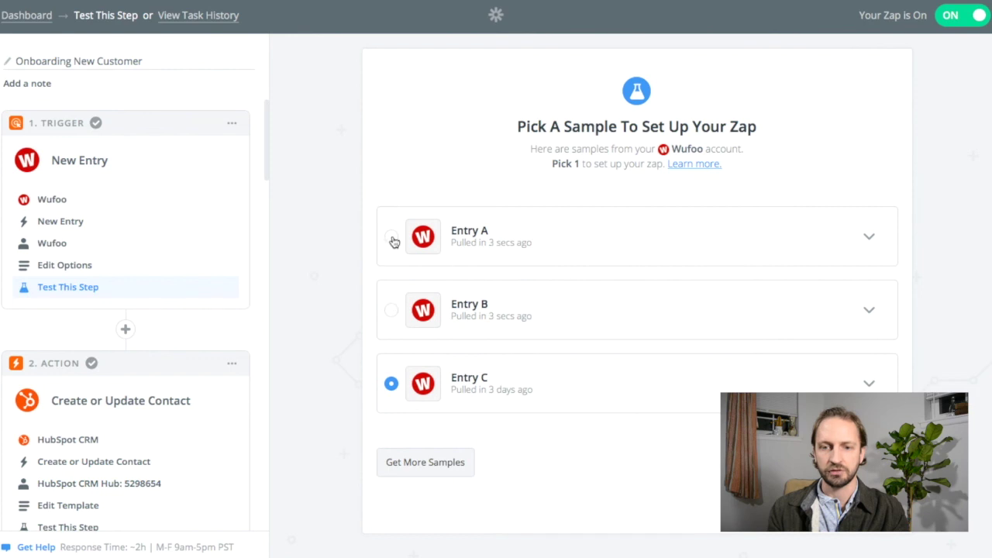
click(392, 240)
click(870, 241)
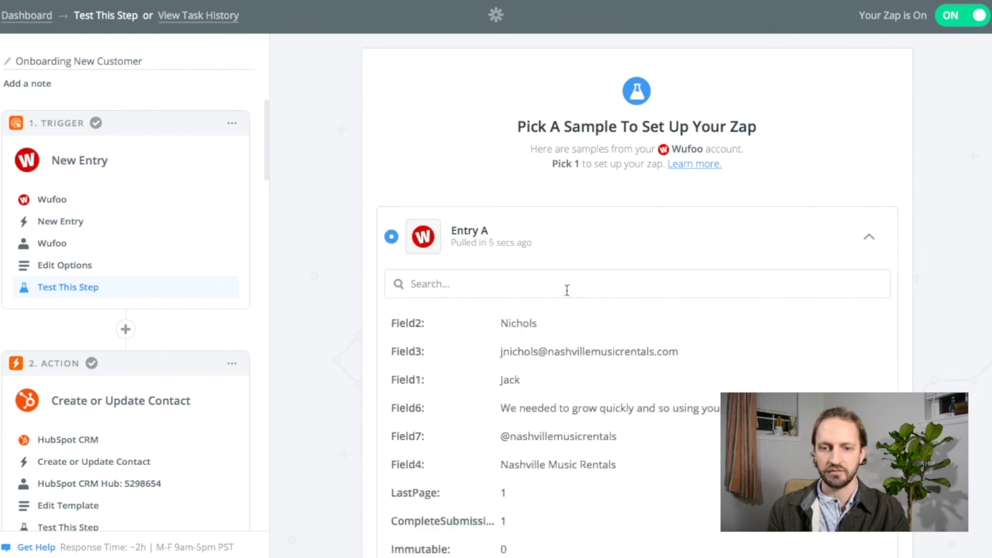
click(876, 239)
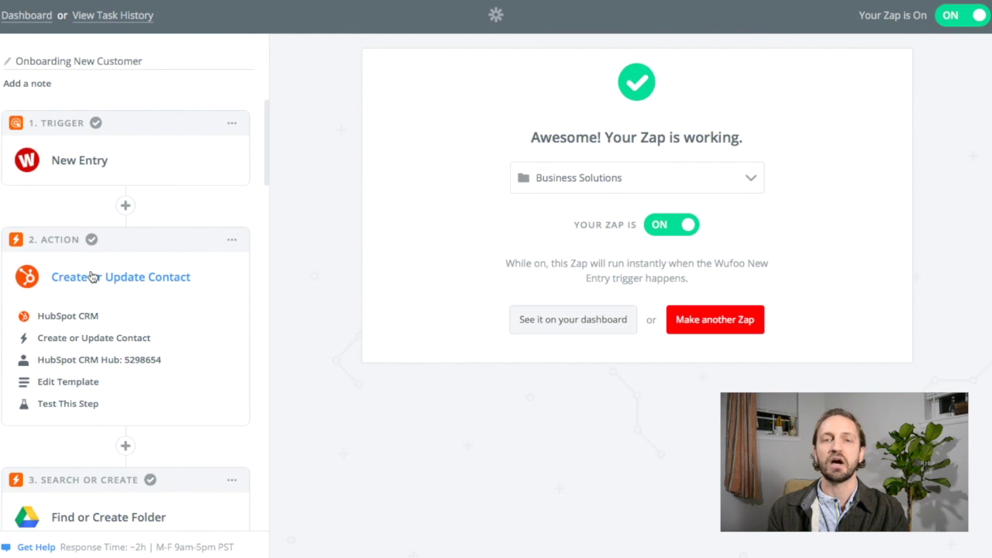
Keep HubSpot CRM with Create or Update Contact as step 2's action and keep the connected account.
click(85, 320)
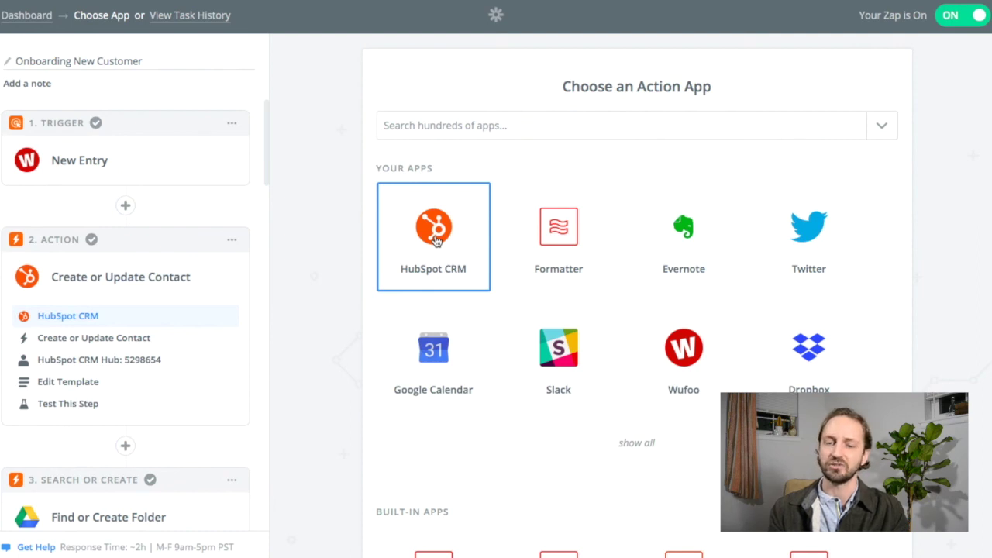
click(435, 241)
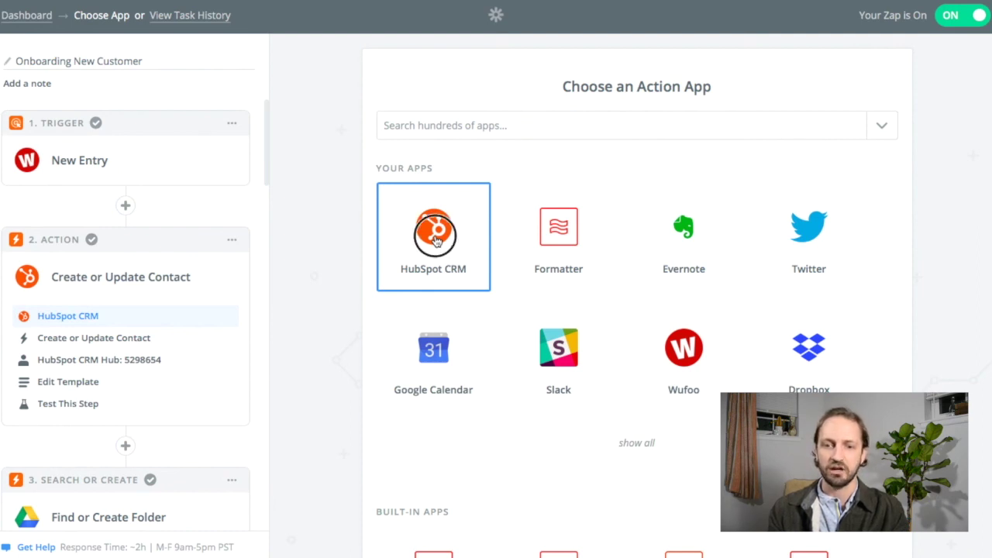
scroll(629, 271, down, 2)
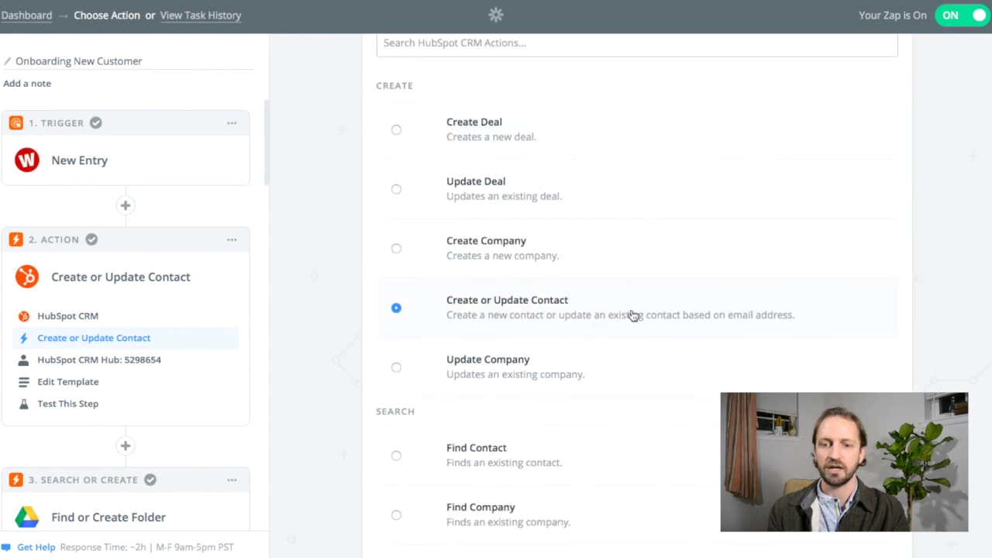
scroll(632, 315, down, 2)
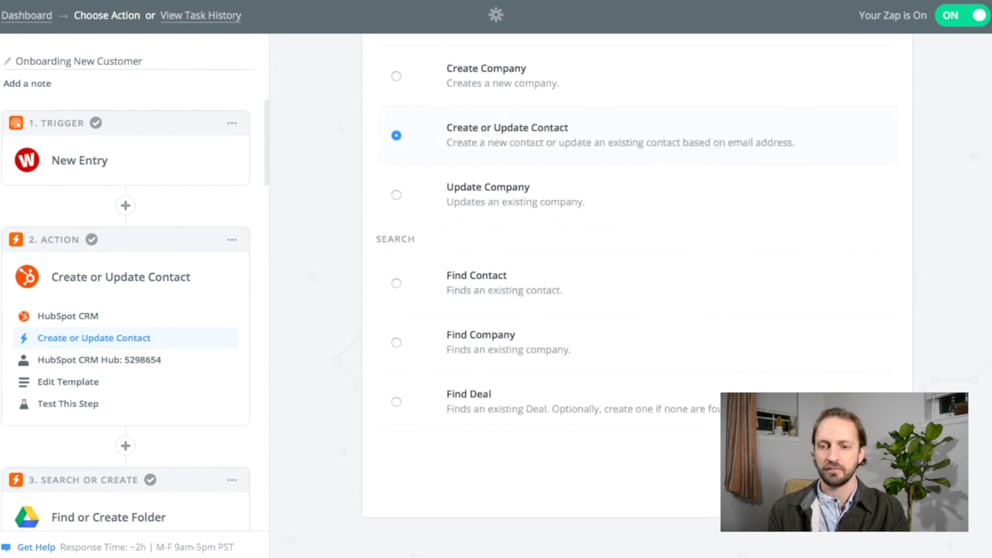
click(846, 473)
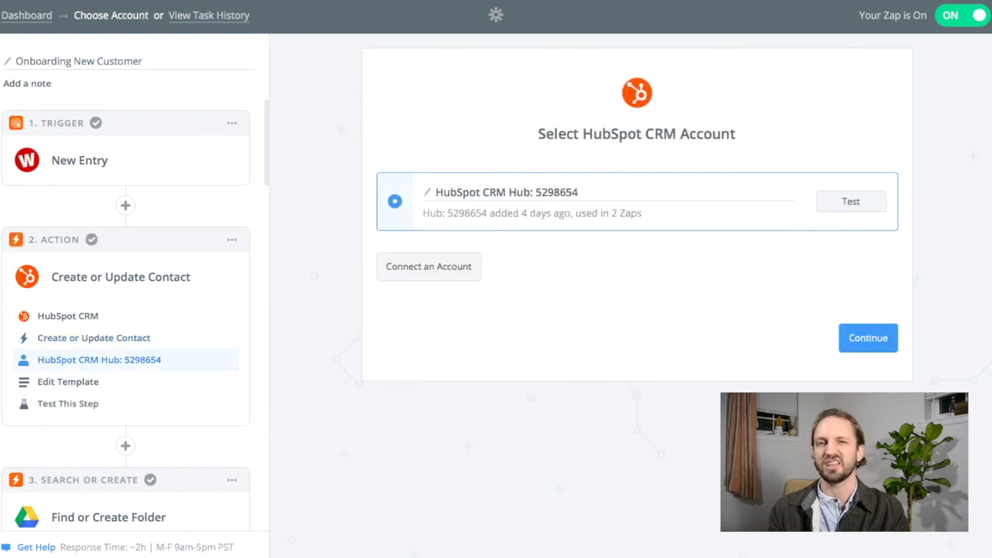
click(865, 341)
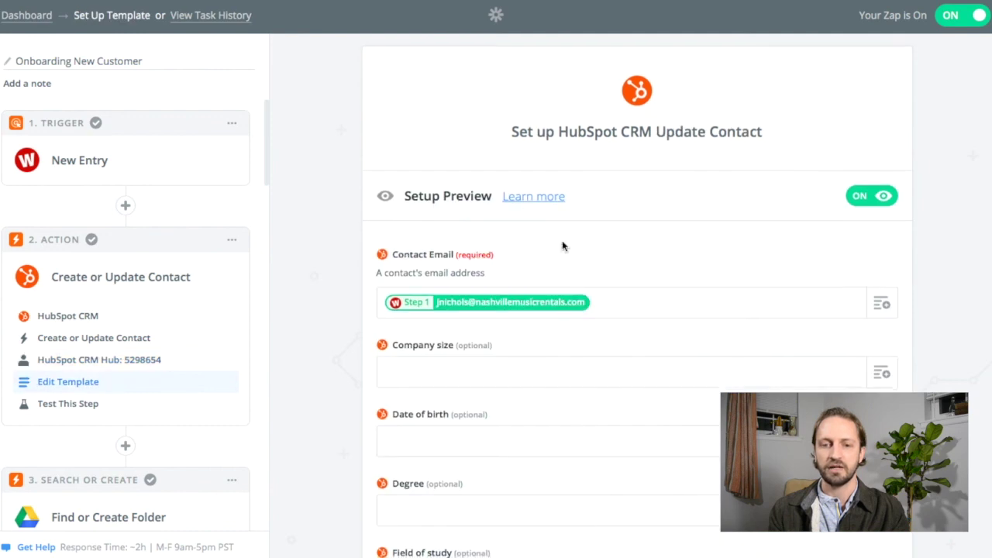
Check the Contact Email mapping to the Wufoo entry's email field.
scroll(562, 246, down, 1)
click(883, 222)
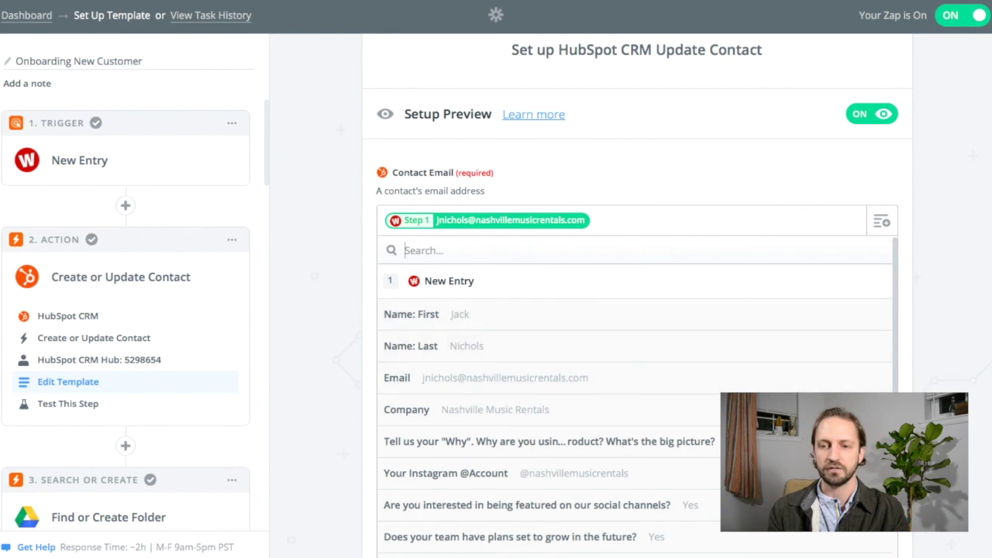
click(960, 256)
scroll(808, 265, down, 10)
scroll(808, 265, down, 12)
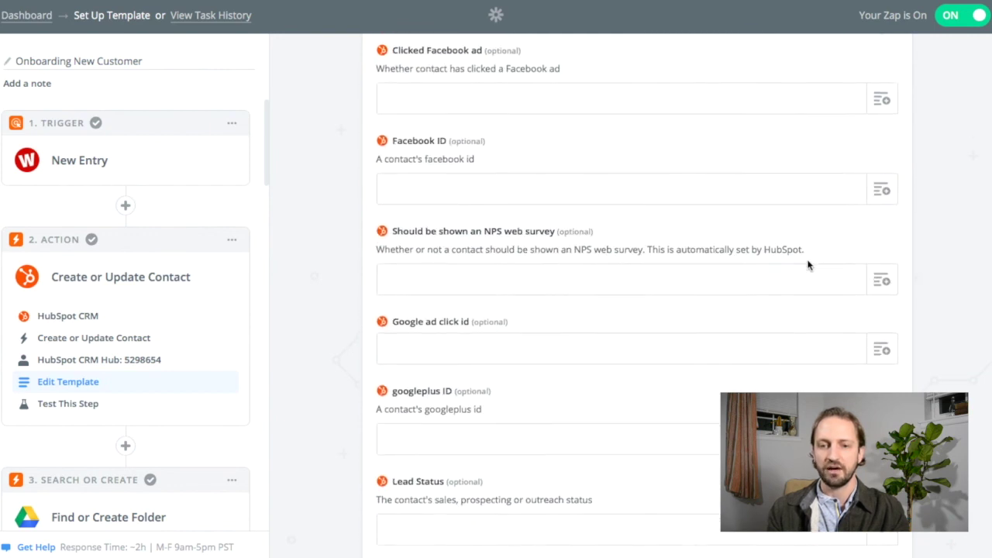
scroll(808, 265, down, 4)
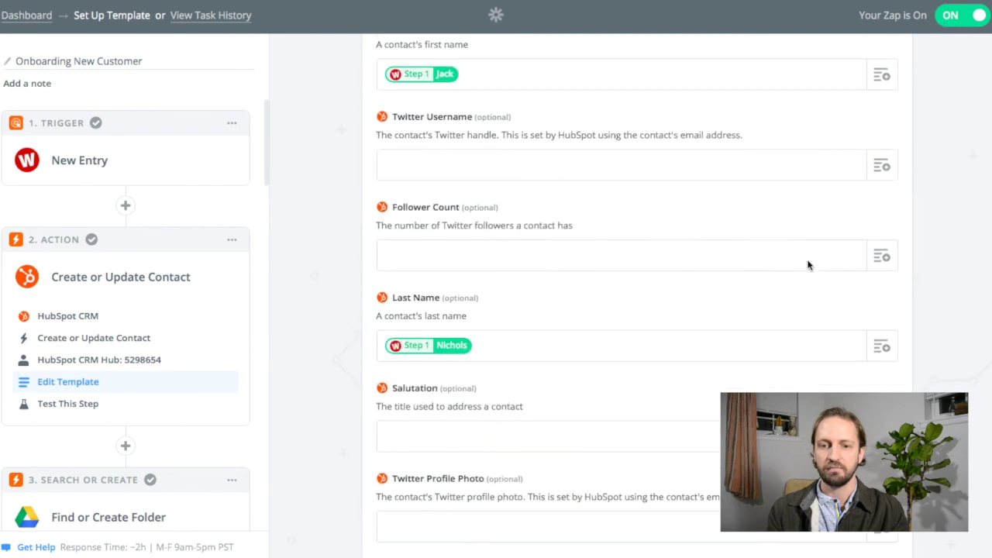
Check the First Name and Company Name mappings, then move on to the test.
click(883, 75)
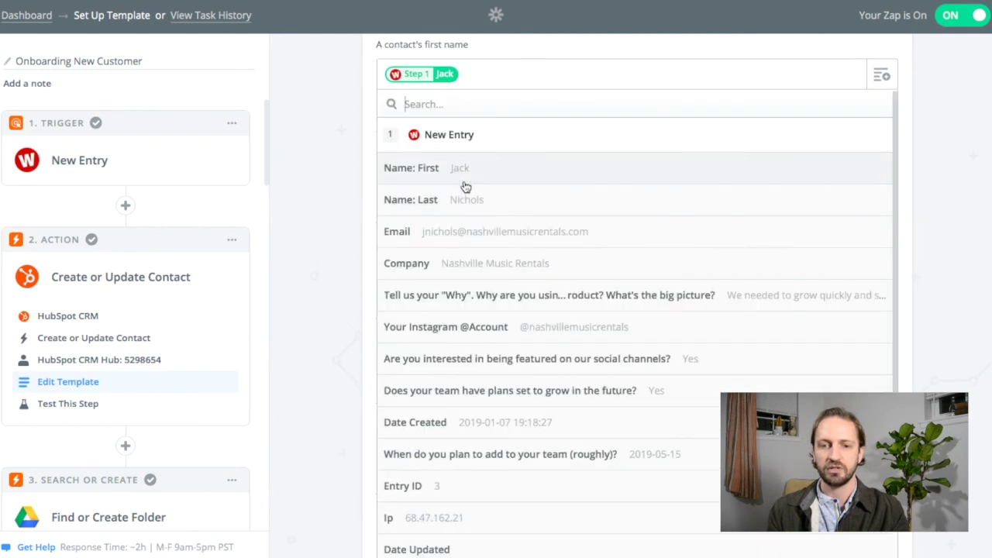
click(952, 127)
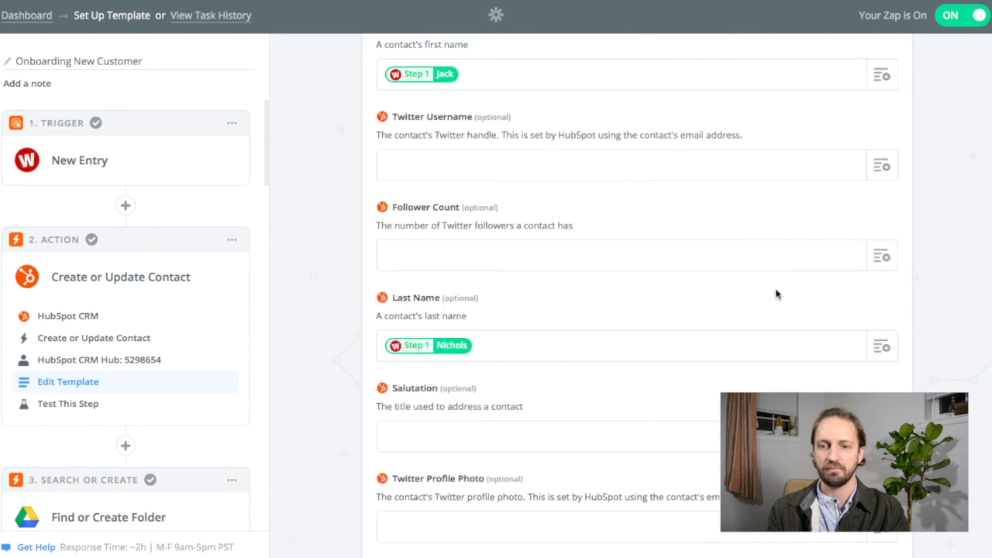
scroll(776, 293, down, 6)
scroll(777, 294, down, 15)
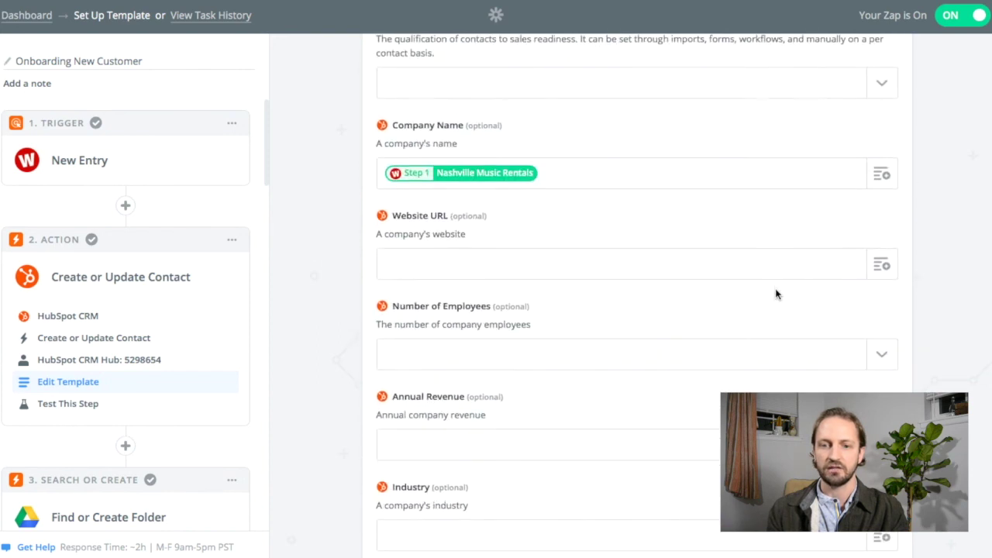
click(883, 174)
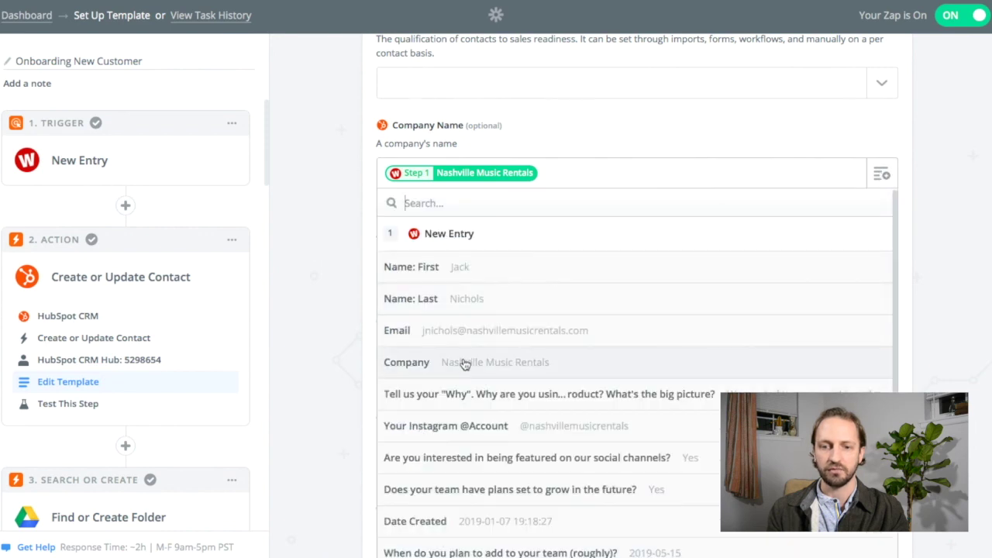
click(968, 218)
scroll(898, 299, down, 4)
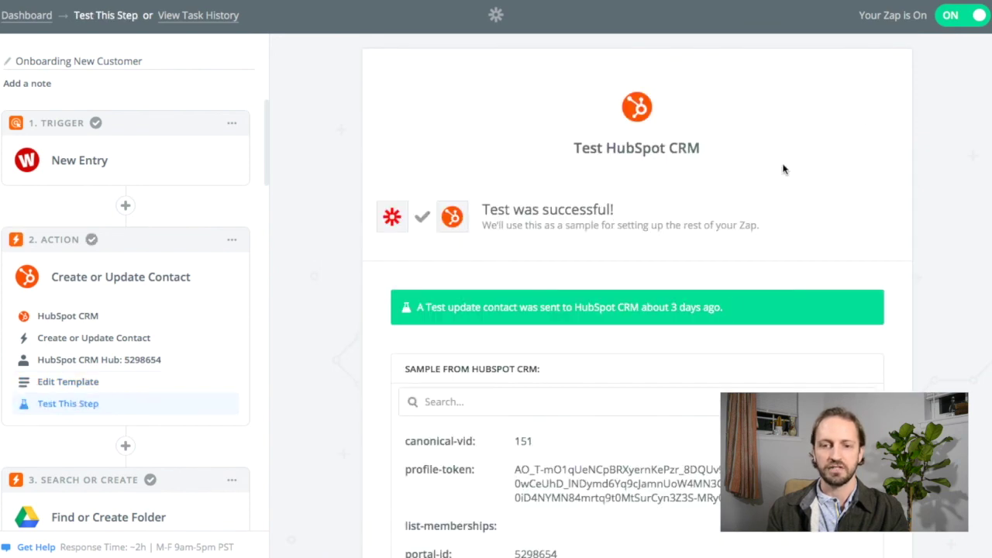
Re-test the HubSpot step and review the new contact sample returned.
scroll(707, 260, down, 3)
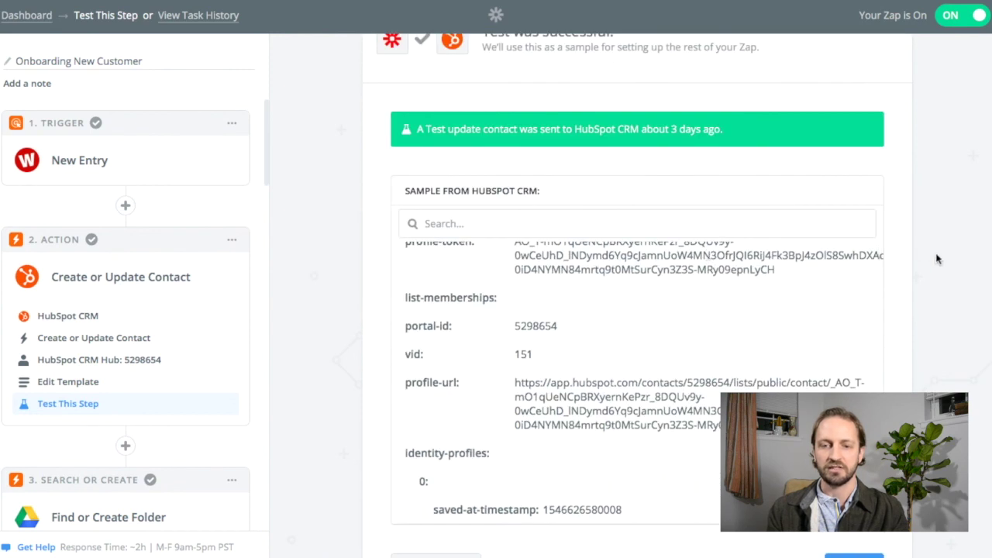
scroll(936, 258, down, 2)
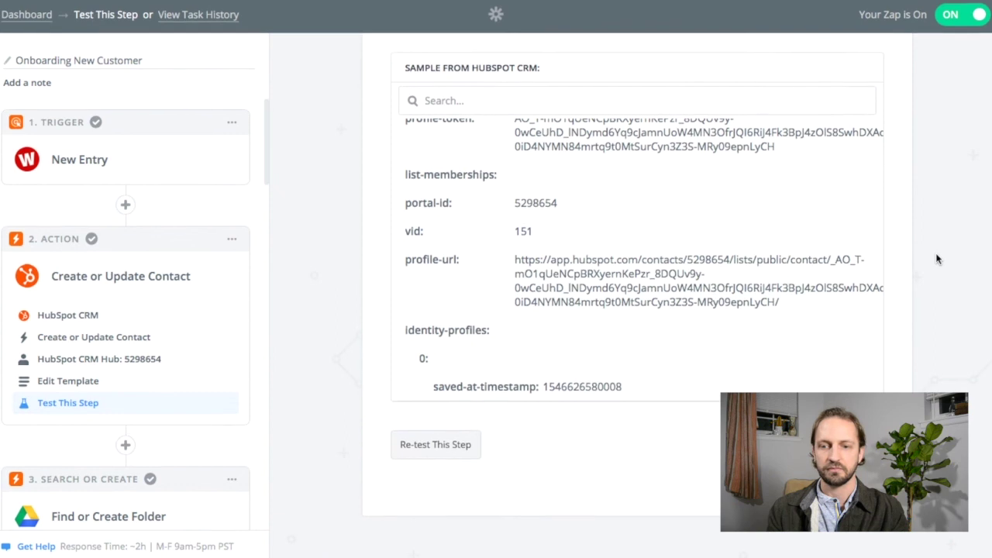
click(461, 447)
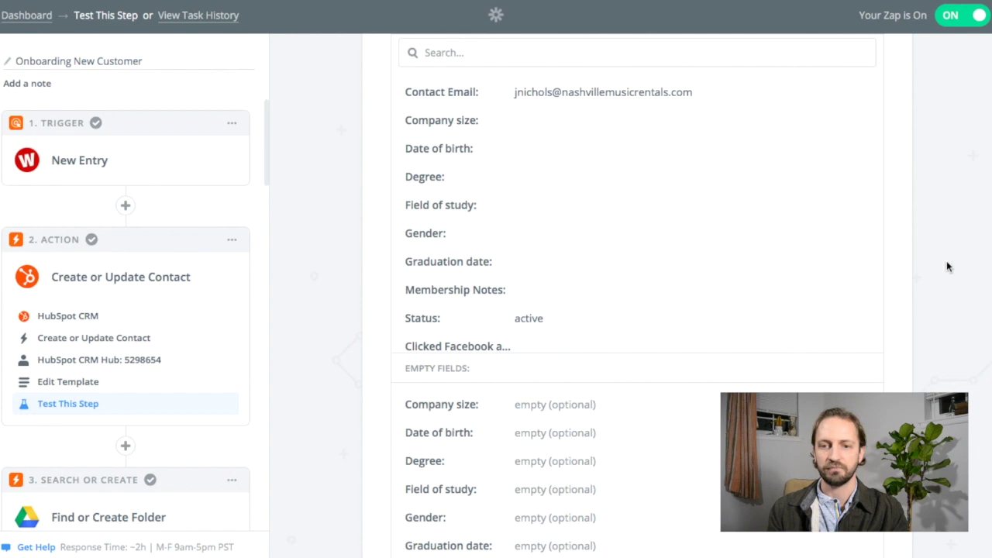
scroll(932, 227, down, 3)
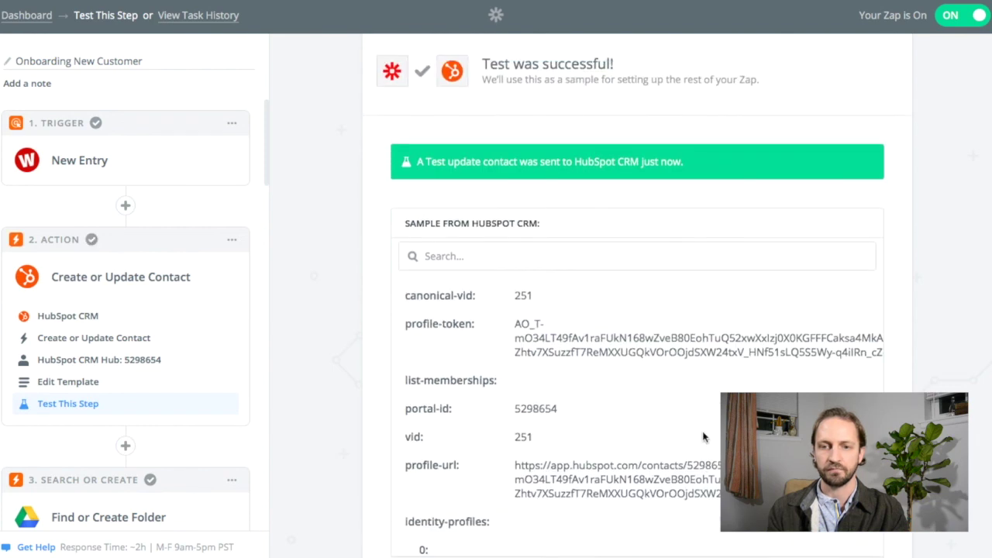
scroll(703, 438, down, 2)
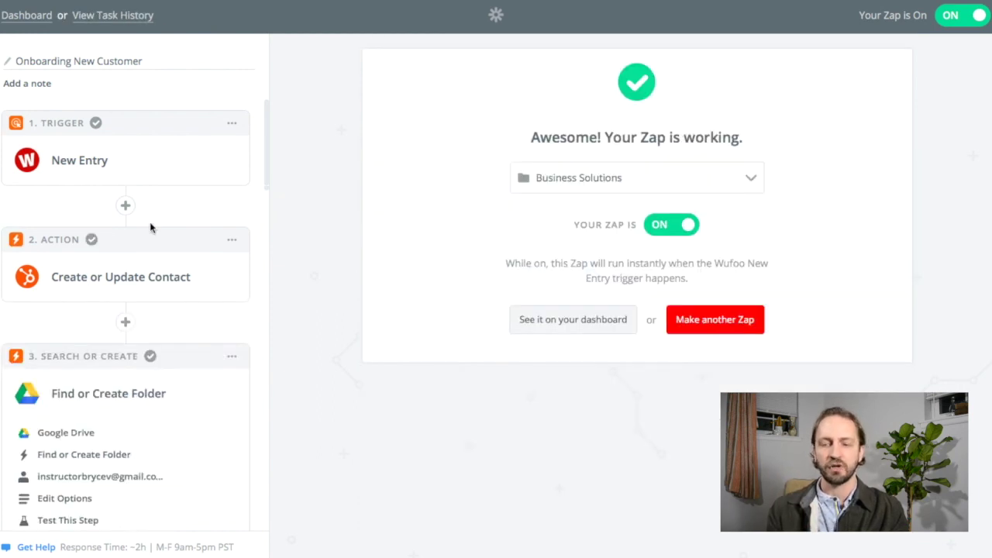
Scroll down to step 3, the Google Drive Find or Create Folder action.
scroll(149, 222, down, 2)
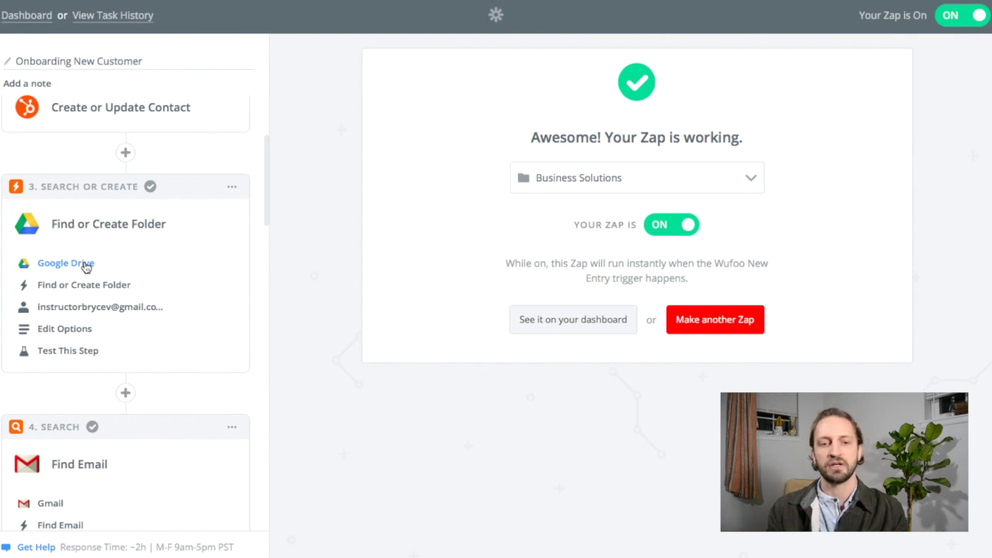
Keep Google Drive's Find a Folder as step 3 with the connected Drive account.
click(86, 266)
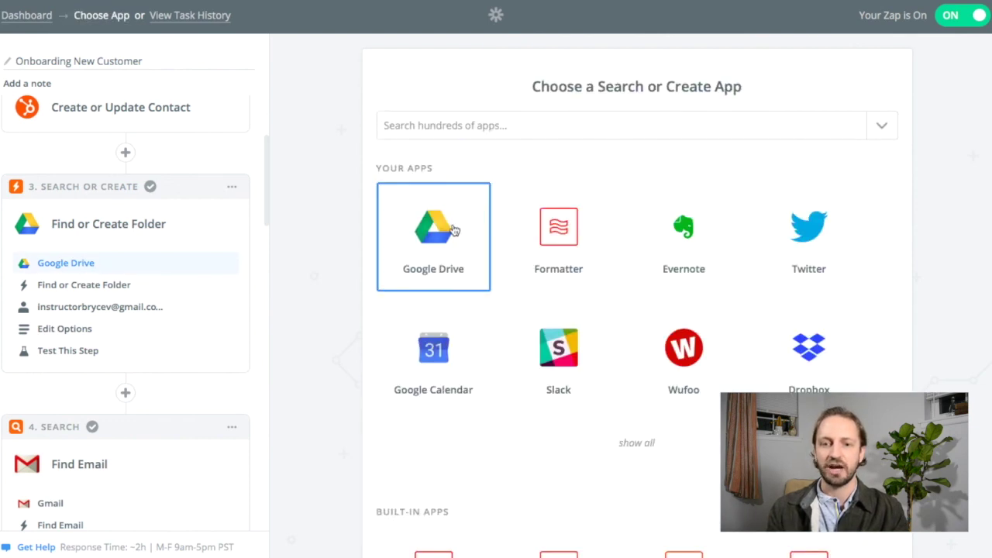
click(453, 229)
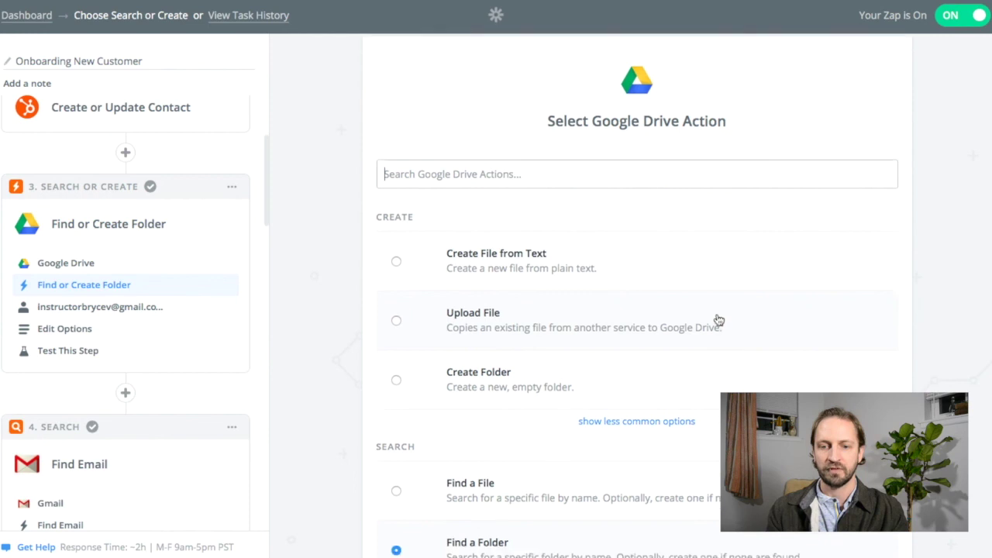
scroll(719, 320, down, 2)
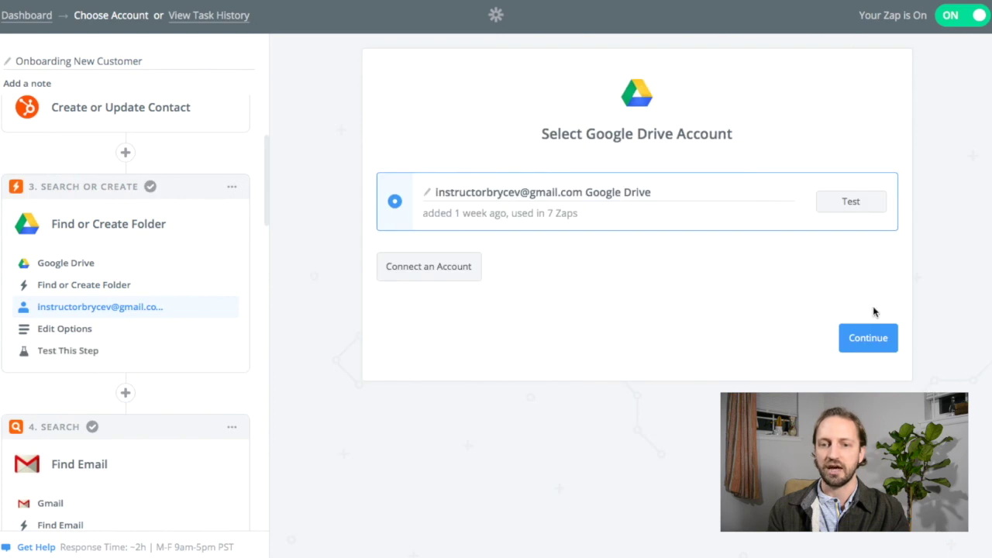
click(872, 338)
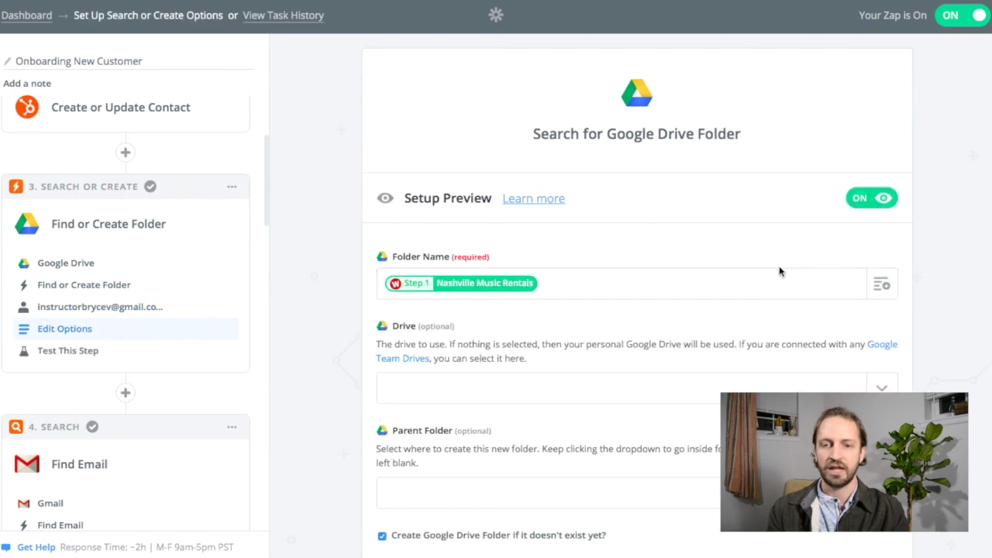
Map Folder Name to the New Entry Company (Nashville Music Rentals), keeping create-if-missing ticked.
click(881, 285)
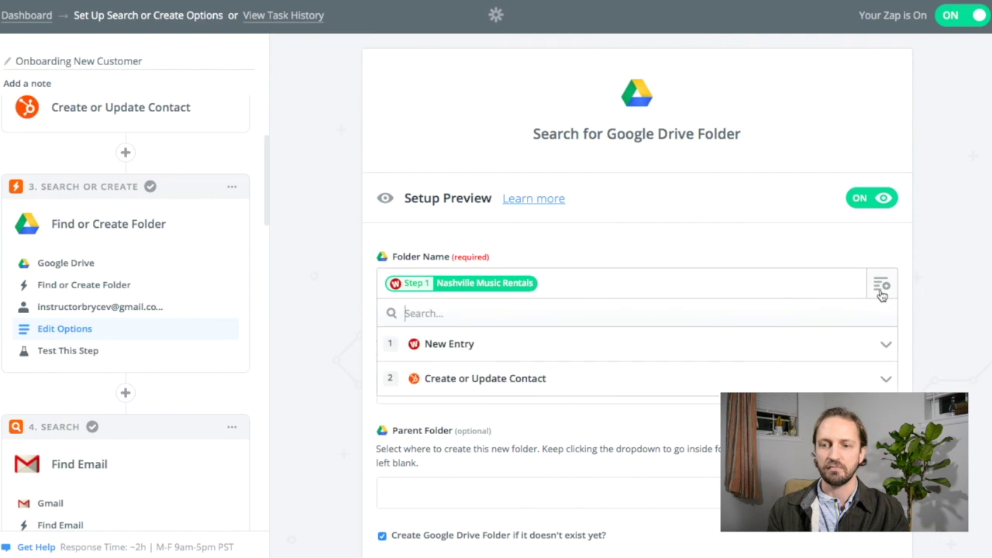
click(502, 353)
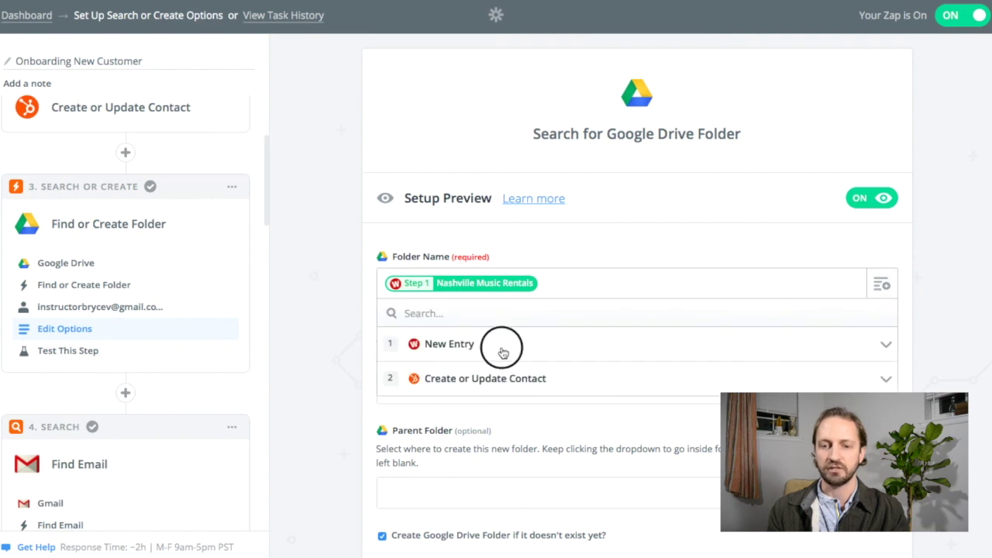
click(476, 352)
scroll(569, 395, down, 2)
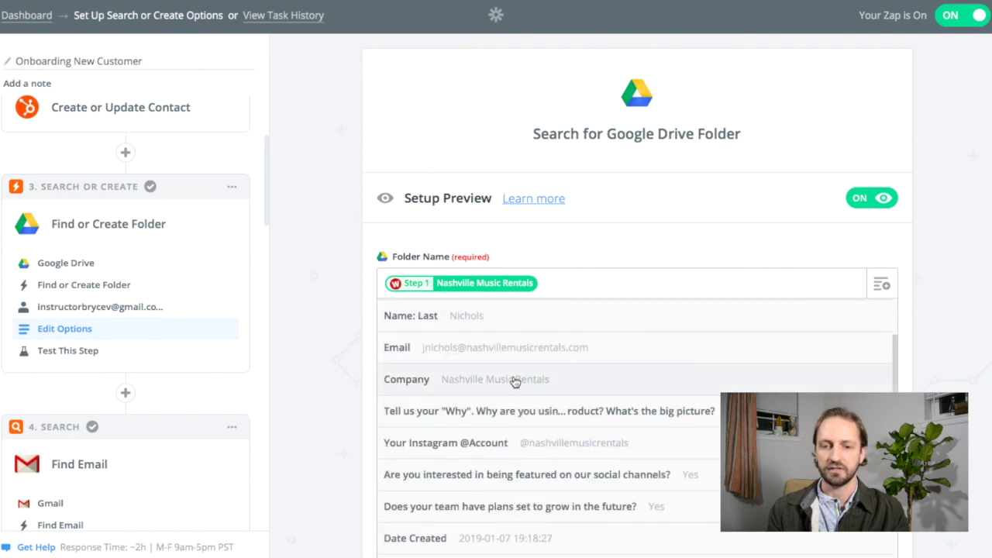
click(936, 274)
scroll(729, 286, down, 2)
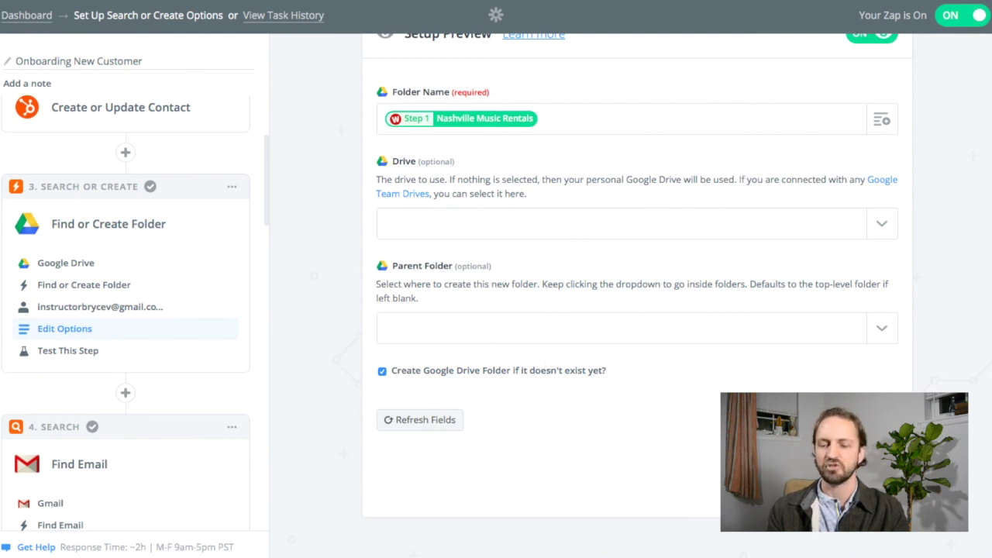
click(420, 419)
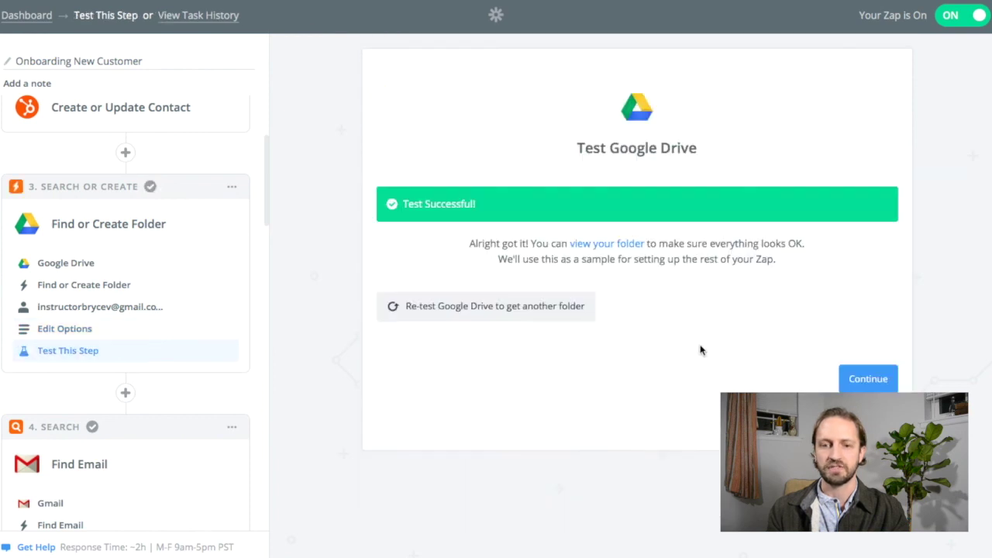
Re-test the Google Drive step to search for the Nashville Music Rentals folder.
click(532, 317)
scroll(838, 225, down, 1)
scroll(837, 224, down, 2)
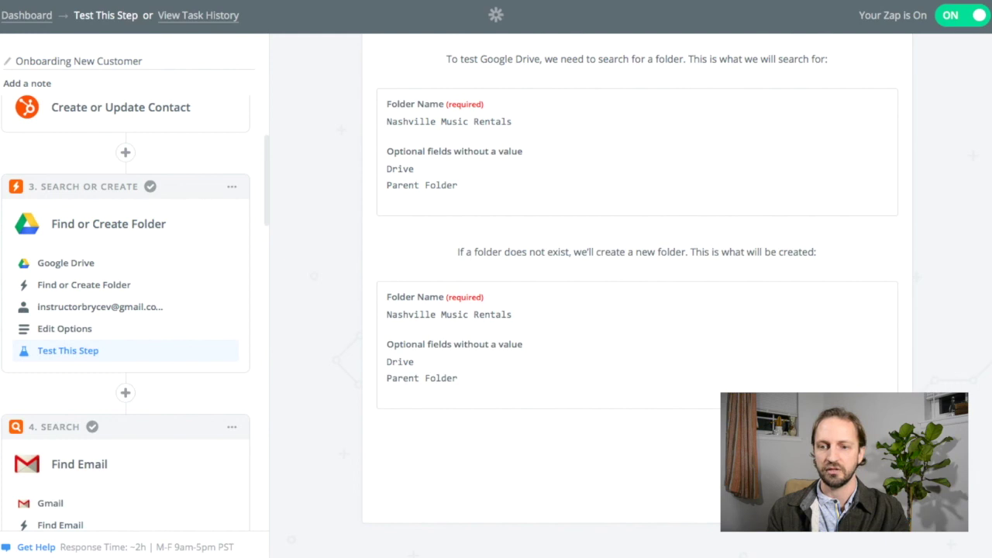
click(837, 466)
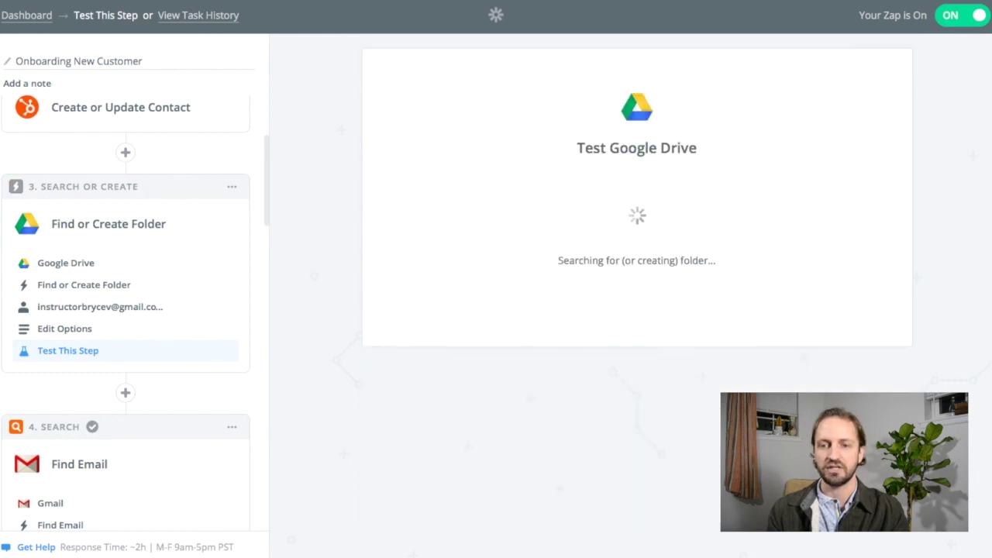